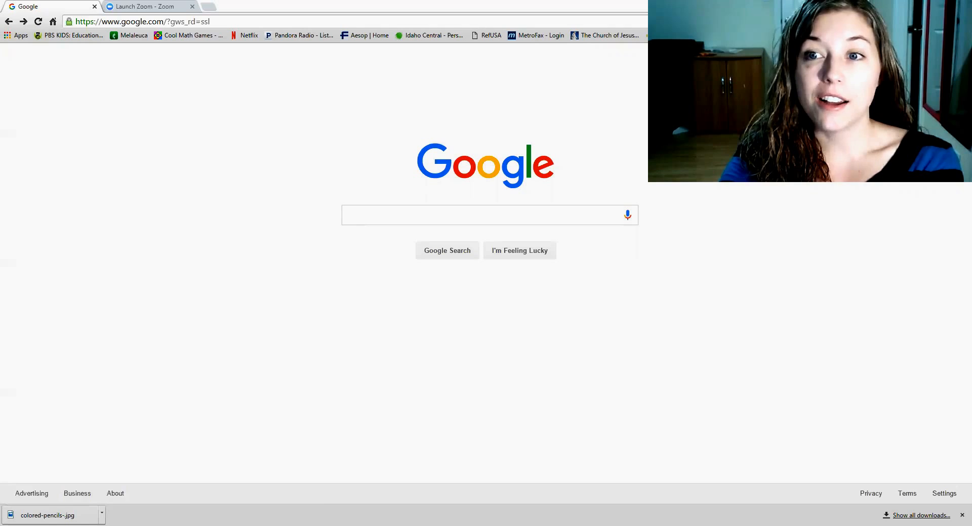
- Open Blogger from the Google home page's list of apps
{"action": "left_click", "coordinate": [921, 168]}
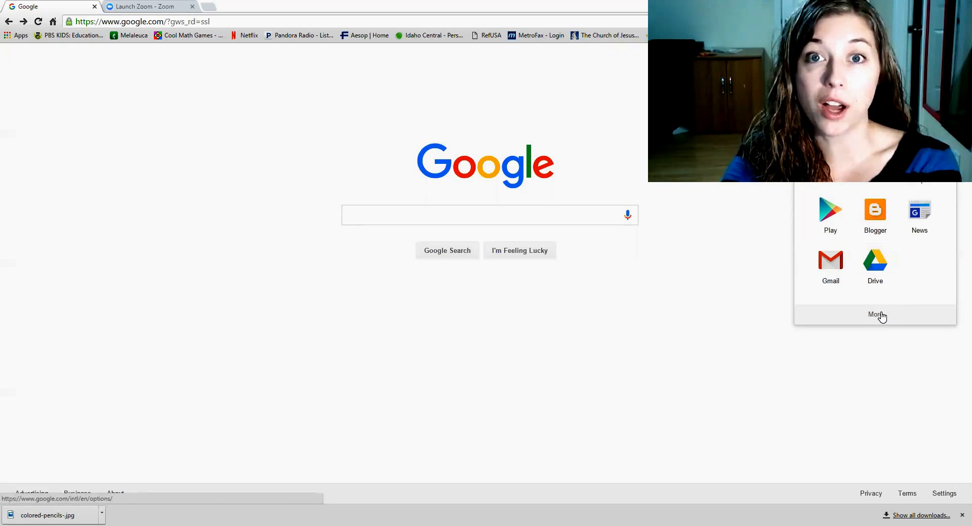
{"action": "left_click", "coordinate": [880, 213]}
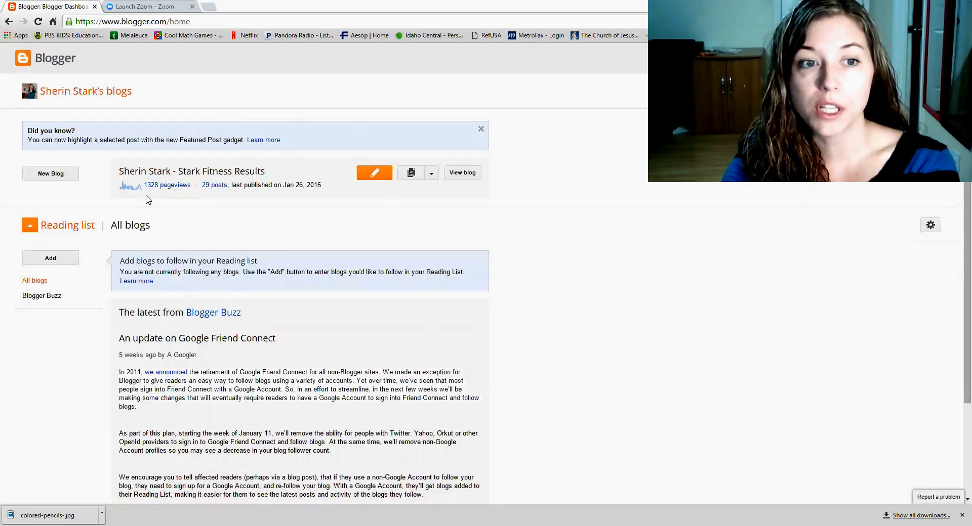
- Review the existing fitness blog's pageview statistics and post list, and return to the blogs dashboard
{"action": "left_click", "coordinate": [166, 191]}
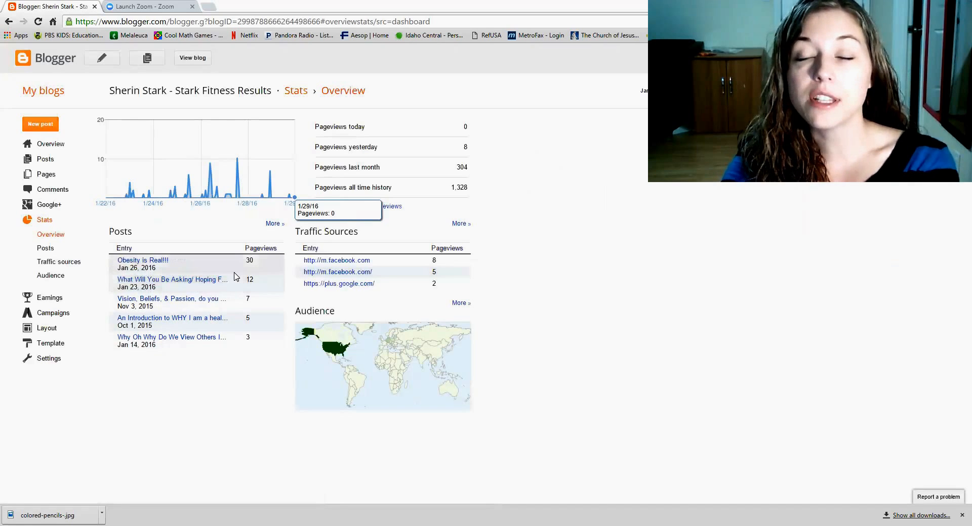
{"action": "left_click", "coordinate": [49, 161]}
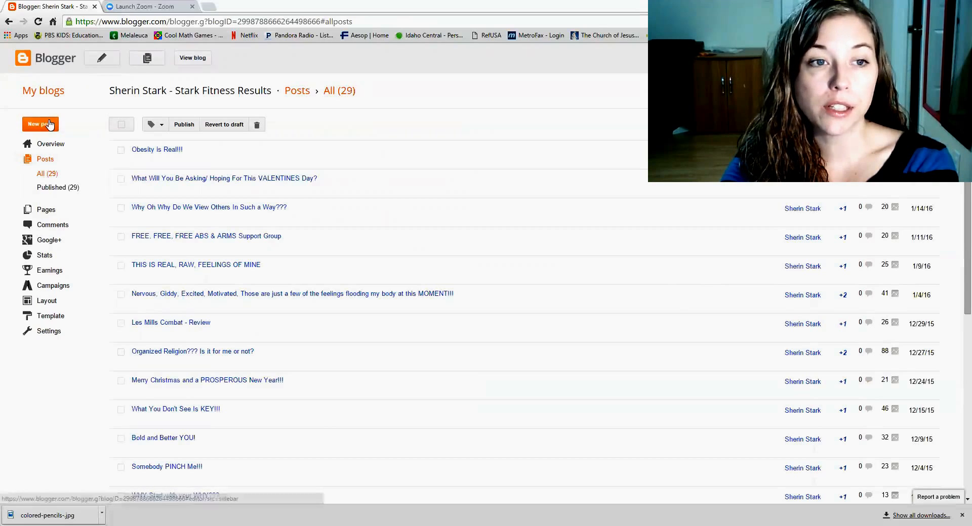
{"action": "left_click", "coordinate": [101, 59]}
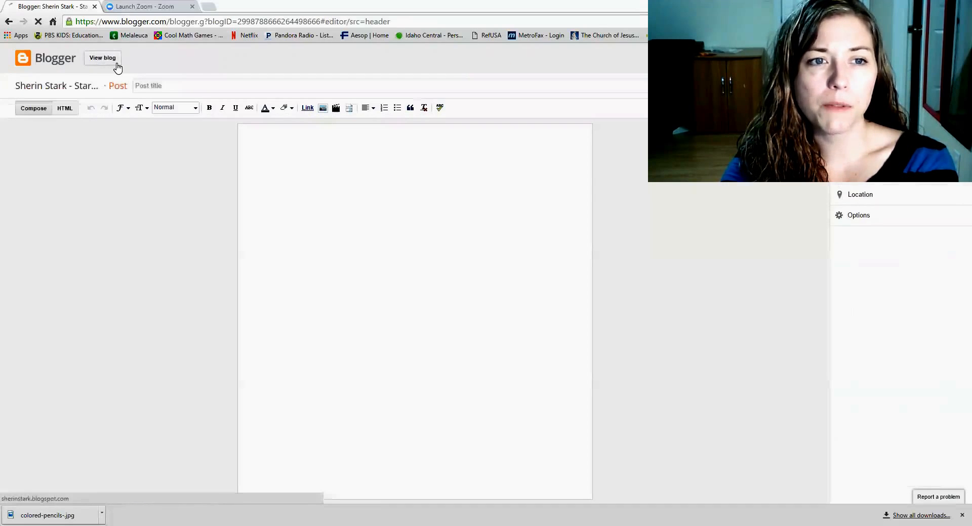
{"action": "left_click", "coordinate": [8, 21]}
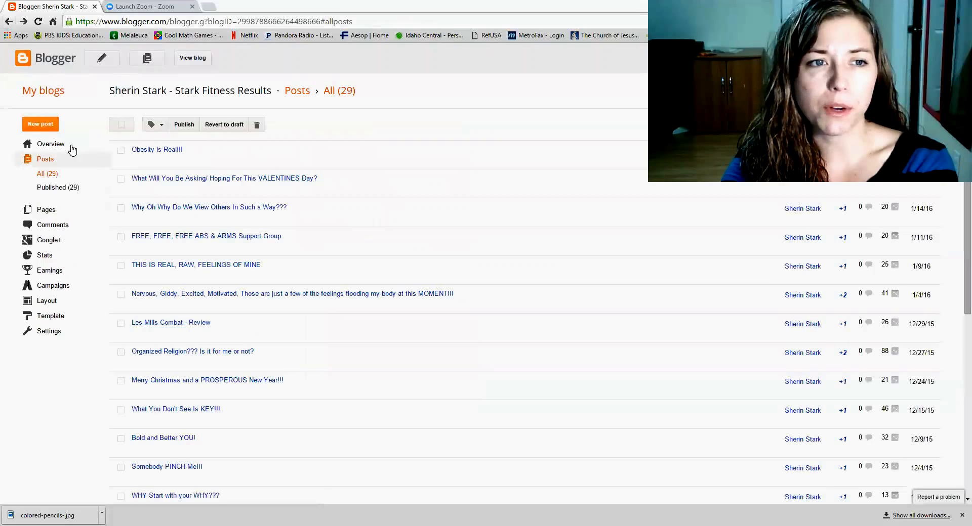
{"action": "left_click", "coordinate": [42, 60]}
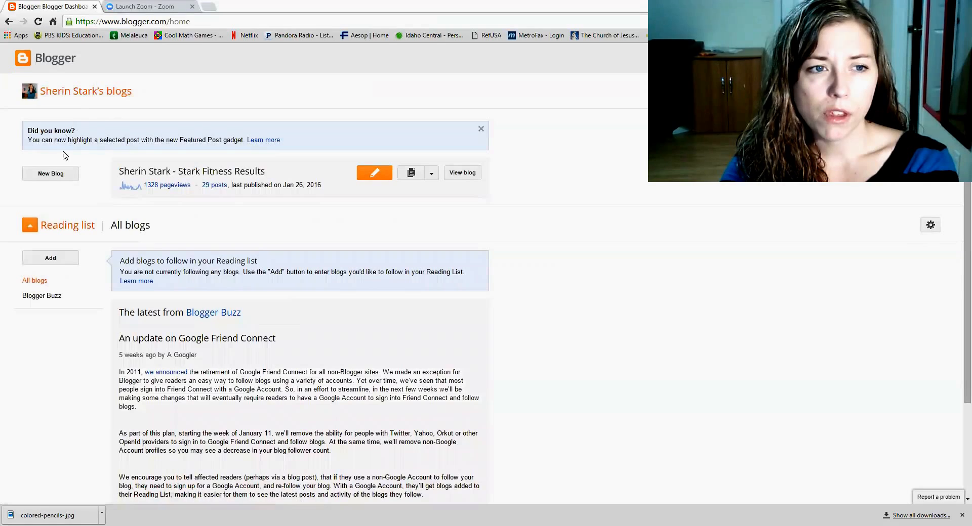
- Start a new blog and title it "I Love Beachbody"
{"action": "left_click", "coordinate": [55, 175]}
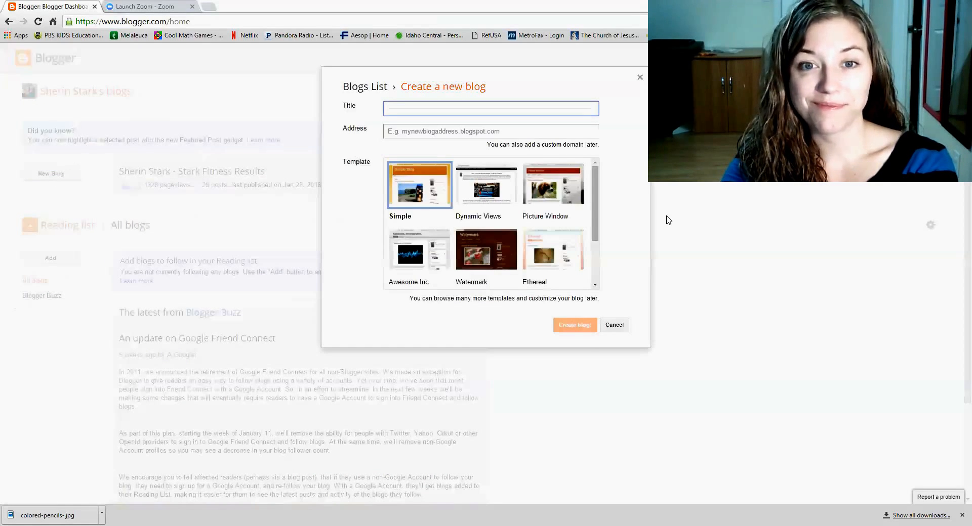
{"action": "left_click", "coordinate": [568, 71]}
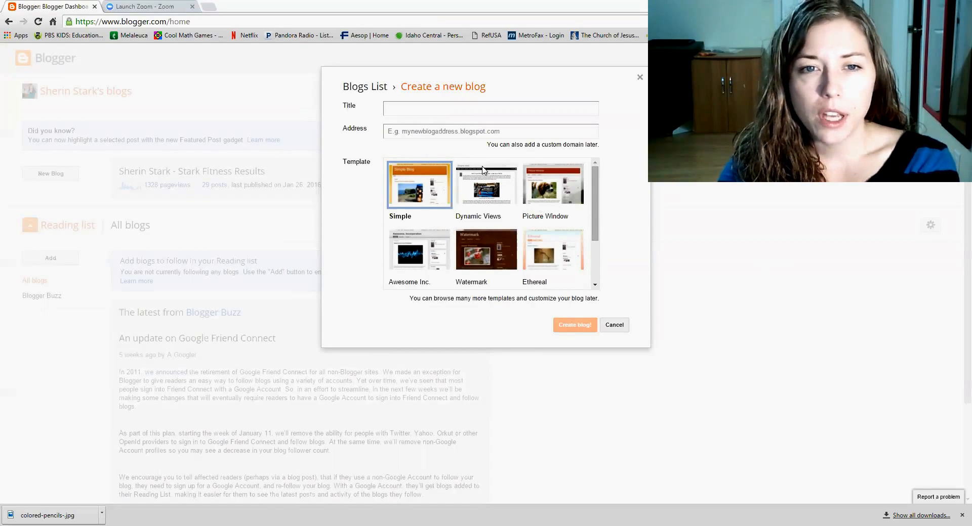
{"action": "left_click", "coordinate": [420, 110]}
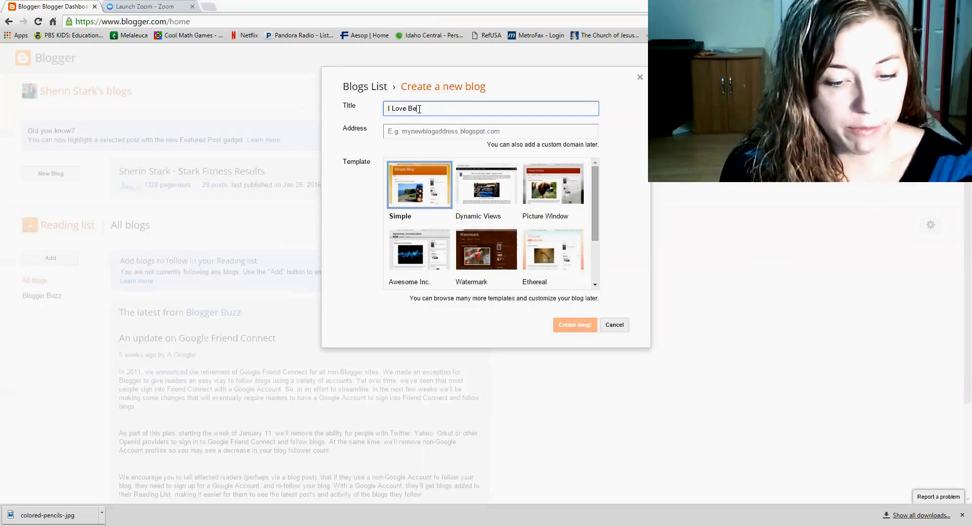
{"action": "type", "text": "y"}
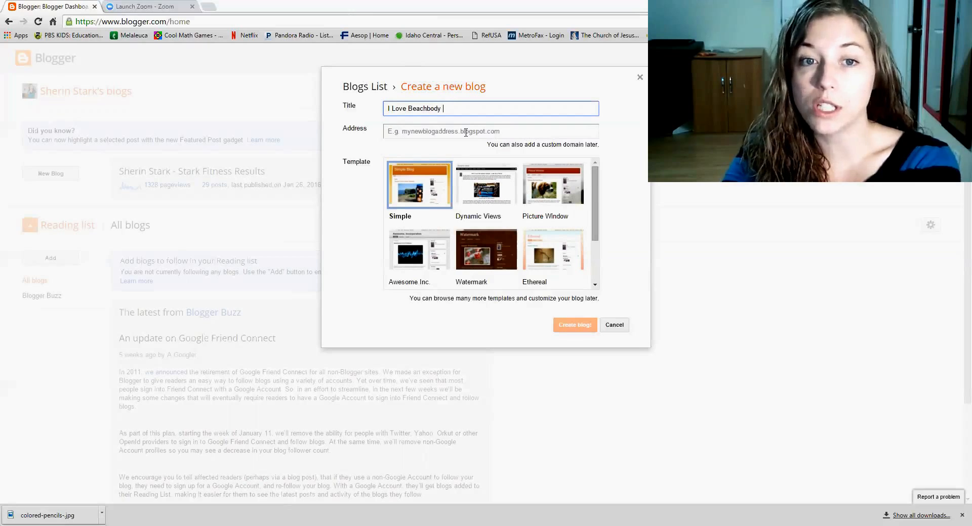
{"action": "left_click", "coordinate": [500, 132]}
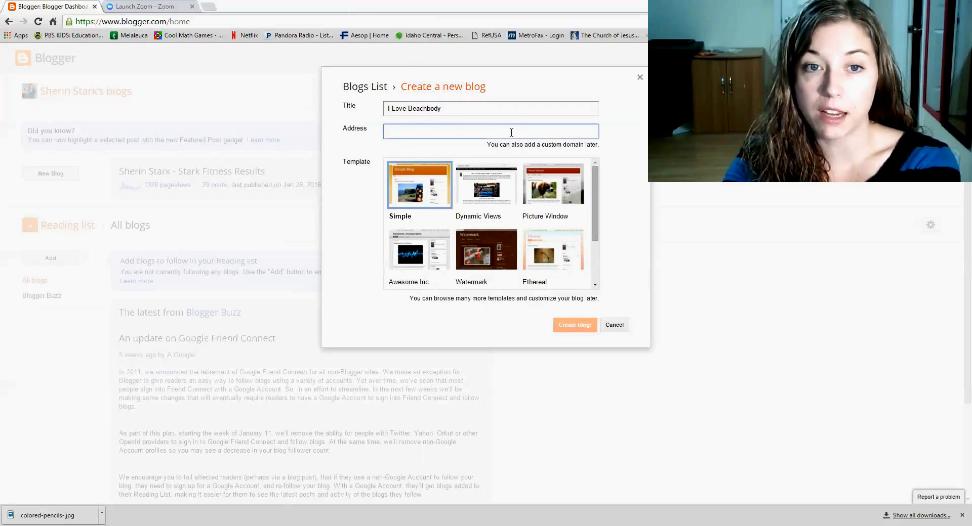
{"action": "left_click", "coordinate": [448, 108]}
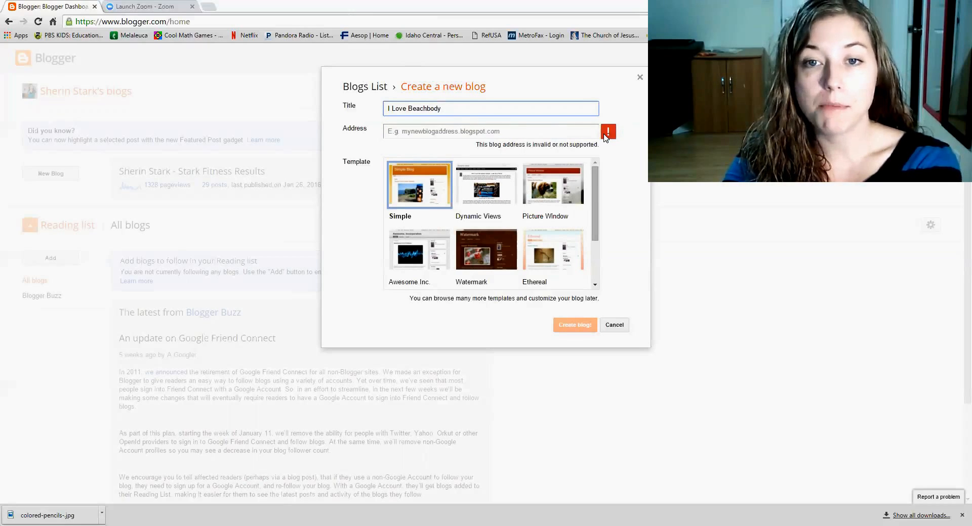
{"action": "left_click", "coordinate": [609, 135]}
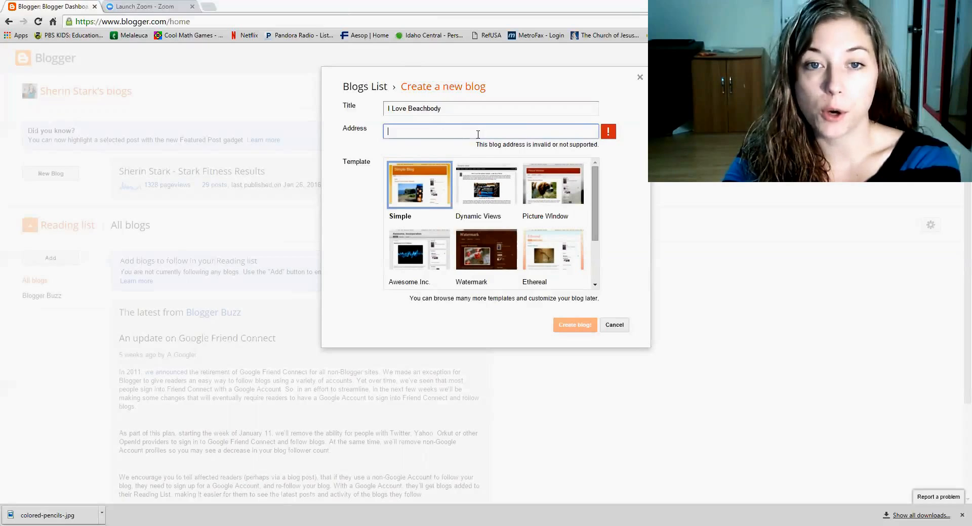
{"action": "left_click", "coordinate": [636, 286]}
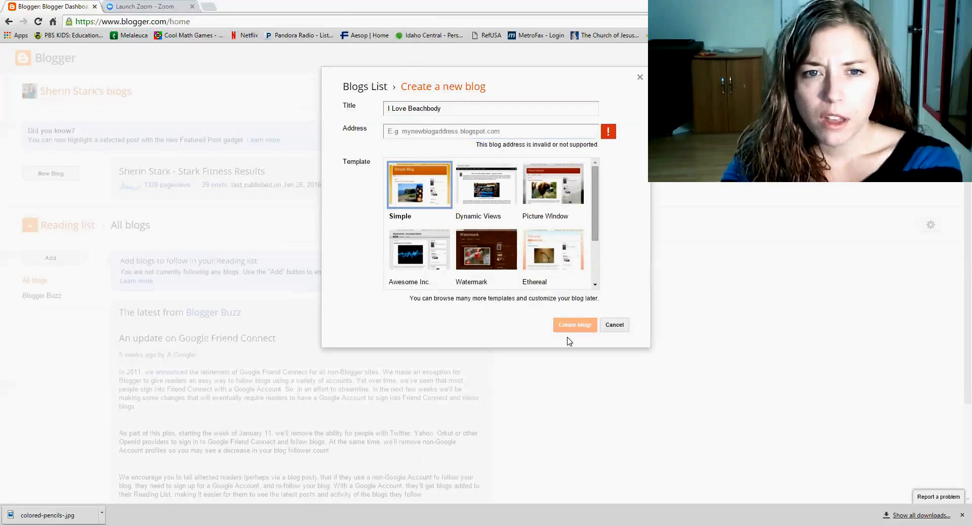
- Browse the available designs and choose the Travel template for the new blog
{"action": "scroll", "coordinate": [594, 219], "scroll_direction": "down", "scroll_amount": 1}
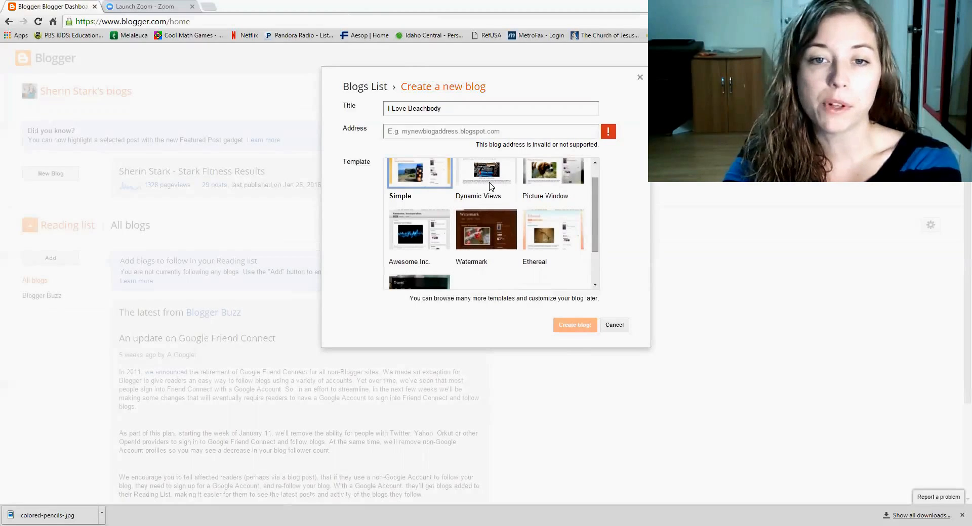
{"action": "scroll", "coordinate": [600, 234], "scroll_direction": "down", "scroll_amount": 2}
{"action": "scroll", "coordinate": [599, 234], "scroll_direction": "down", "scroll_amount": 1}
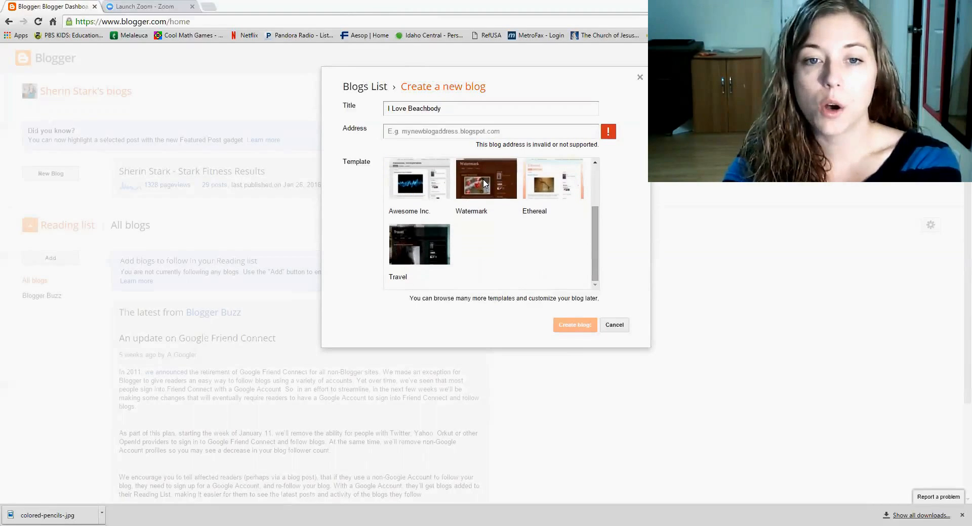
{"action": "left_click", "coordinate": [537, 192]}
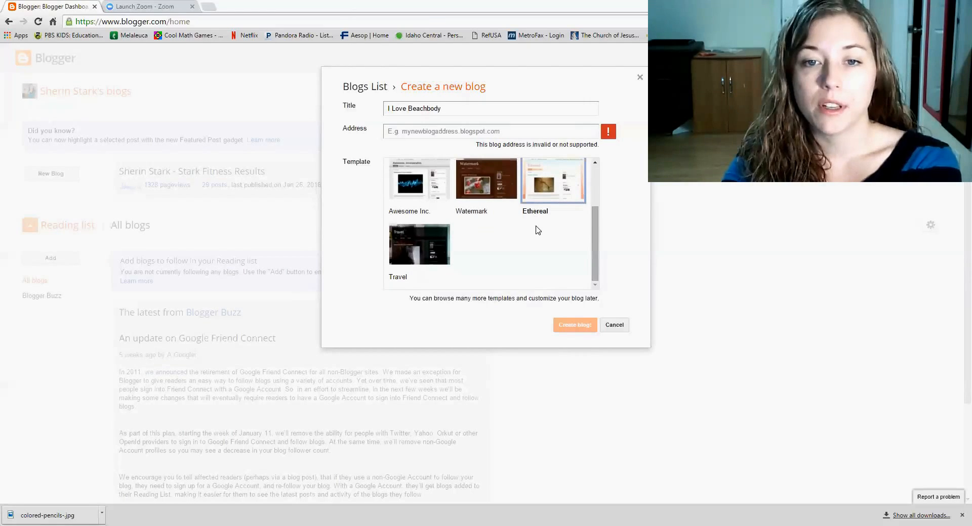
{"action": "scroll", "coordinate": [526, 257], "scroll_direction": "up", "scroll_amount": 2}
{"action": "scroll", "coordinate": [526, 257], "scroll_direction": "down", "scroll_amount": 2}
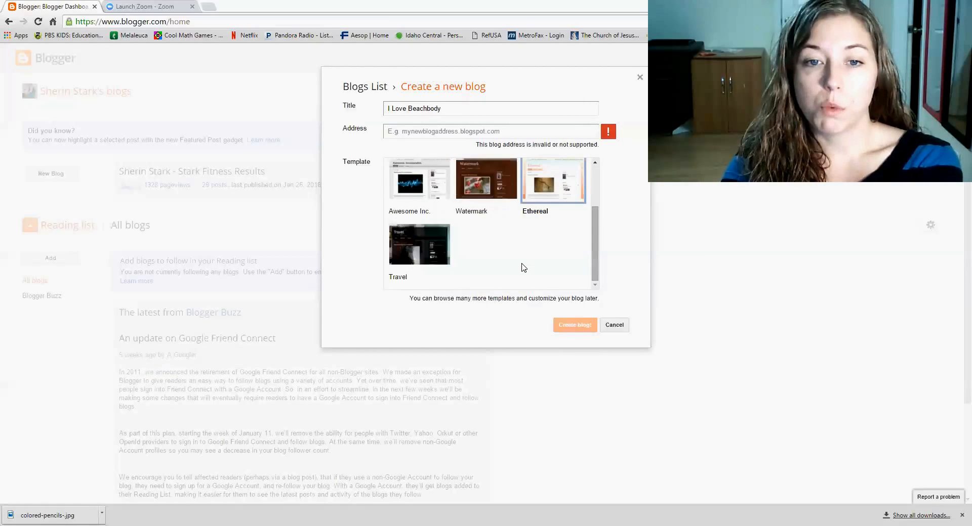
{"action": "left_click", "coordinate": [419, 241]}
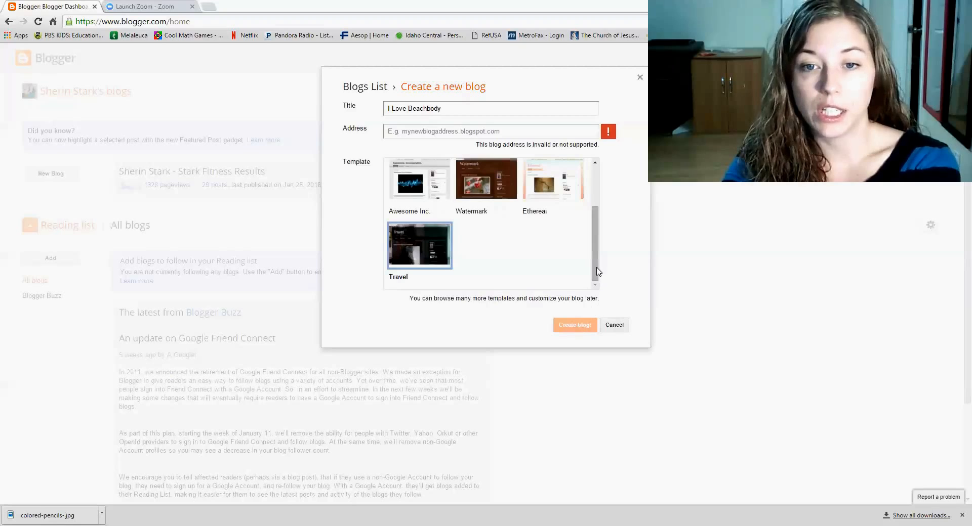
{"action": "left_click_drag", "start_coordinate": [598, 278], "coordinate": [597, 223]}
- Set the new blog's address to ilovebeachbody.blogspot.com
{"action": "left_click", "coordinate": [460, 130]}
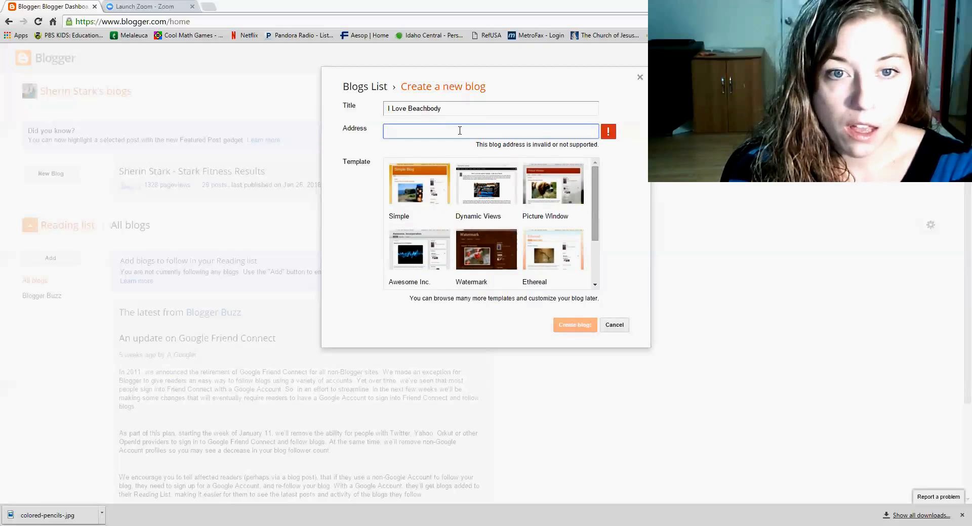
{"action": "type", "text": "I"}
{"action": "key", "text": "BackSpace"}
{"action": "type", "text": "ilovebeac"}
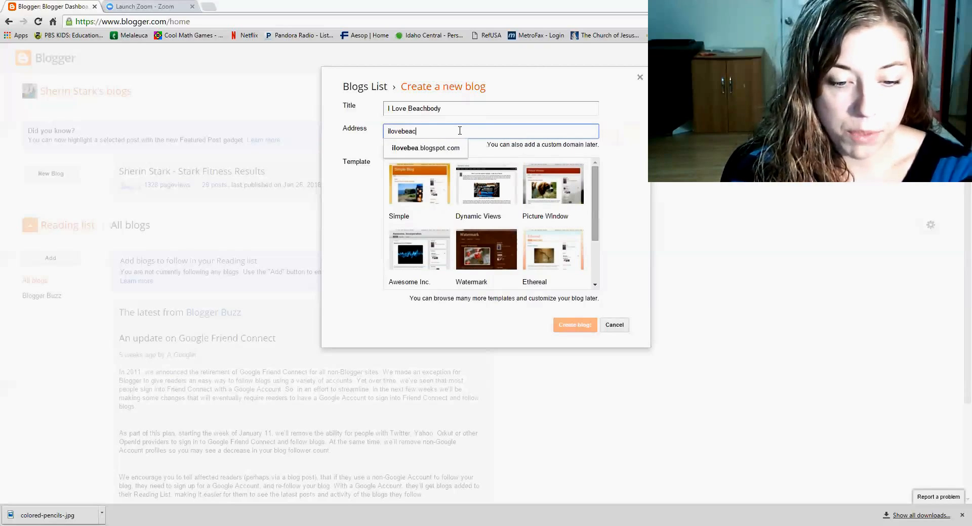
{"action": "type", "text": "hbody"}
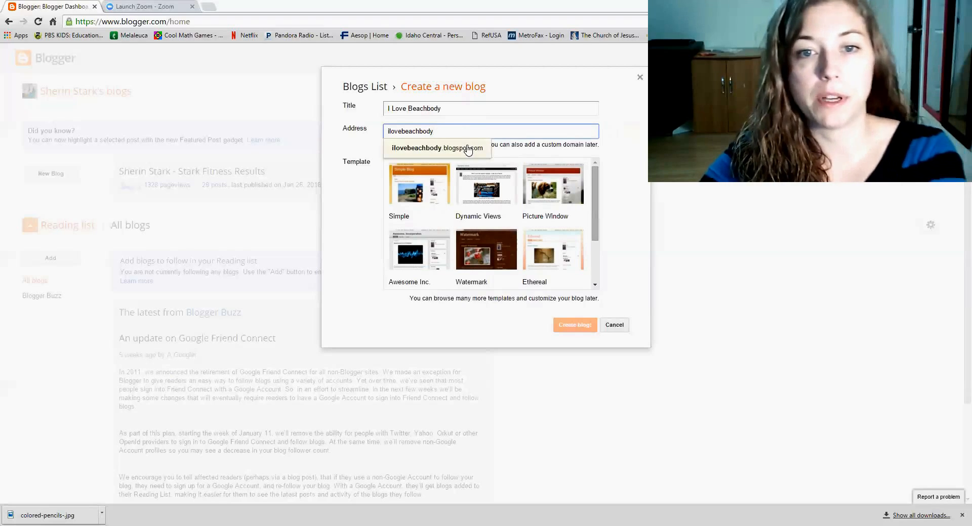
{"action": "left_click", "coordinate": [466, 148]}
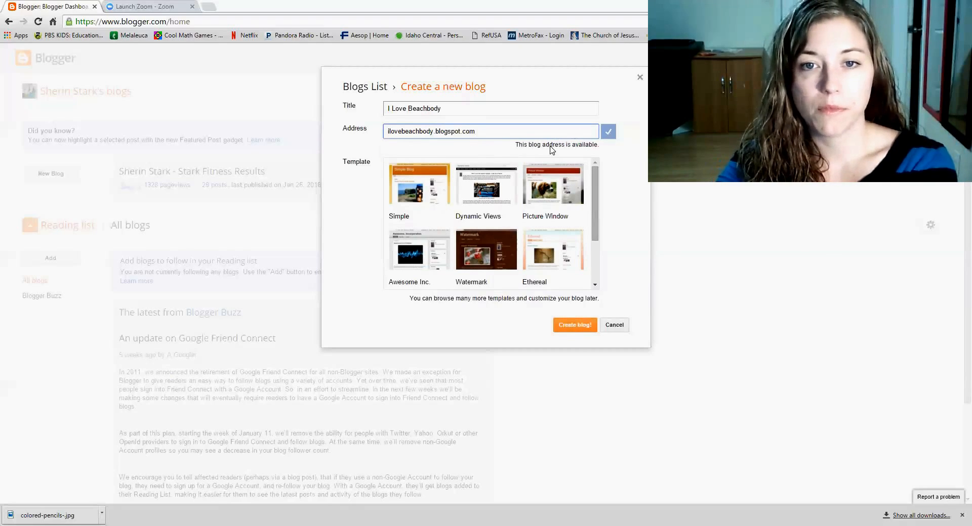
- Create the blog and decline the offer to find a custom domain name
{"action": "left_click", "coordinate": [582, 327]}
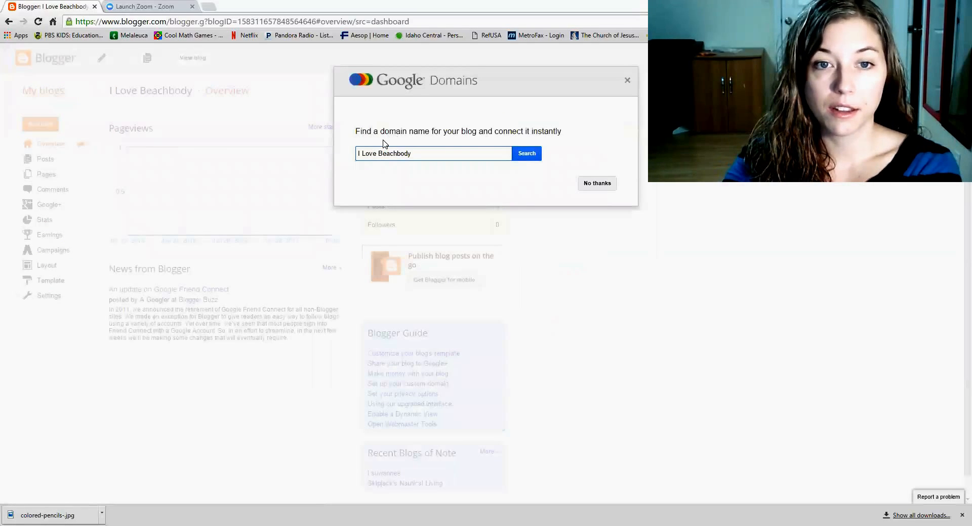
{"action": "left_click", "coordinate": [597, 184]}
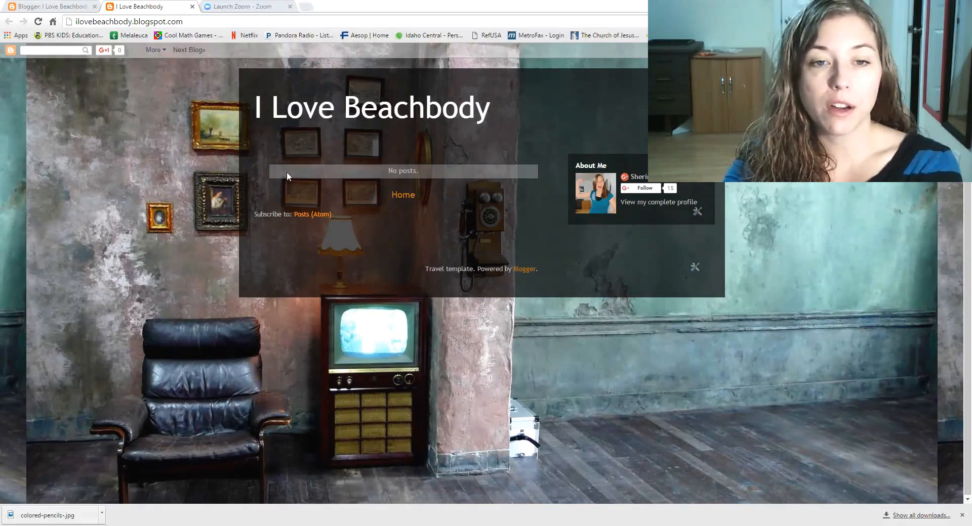
- Look at the attribution settings on the live blog, cancel them, and return to the blogs dashboard
{"action": "left_click", "coordinate": [696, 273]}
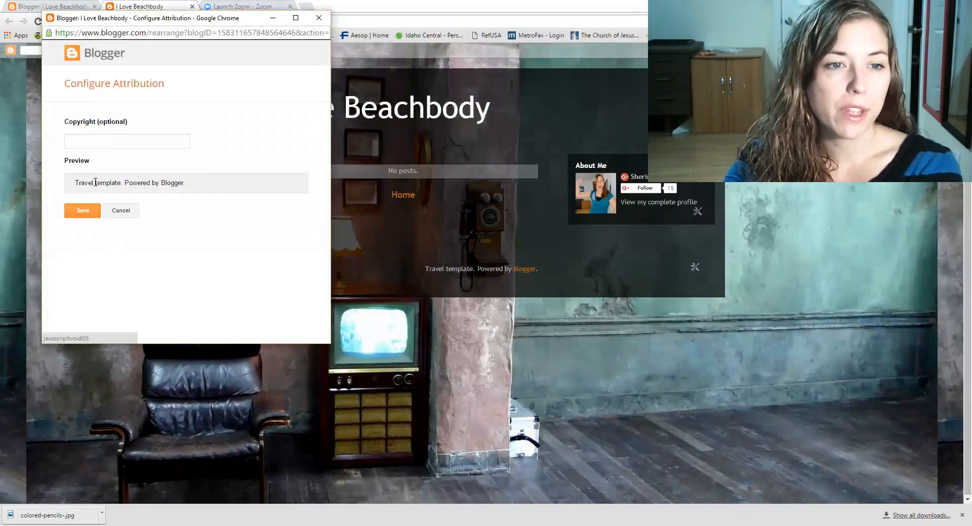
{"action": "left_click", "coordinate": [121, 212]}
{"action": "left_click", "coordinate": [12, 50]}
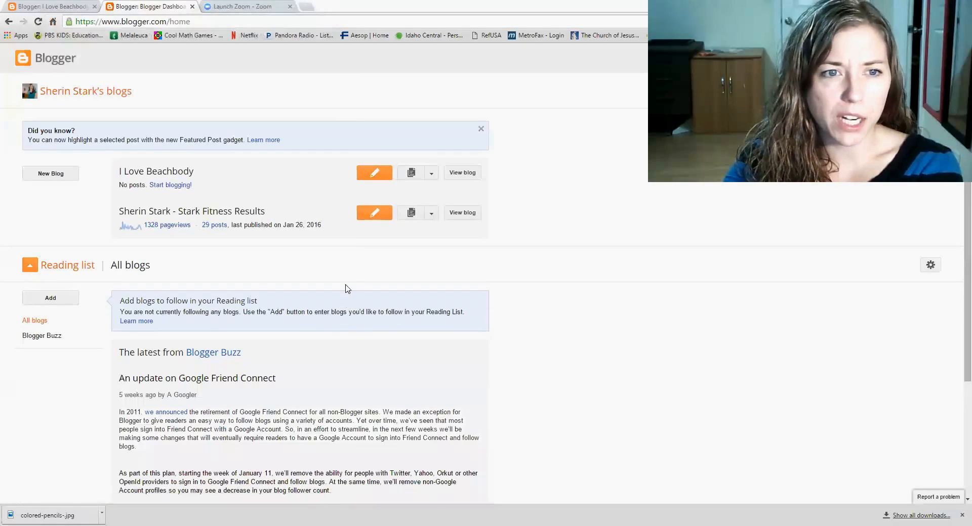
{"action": "left_click", "coordinate": [432, 174]}
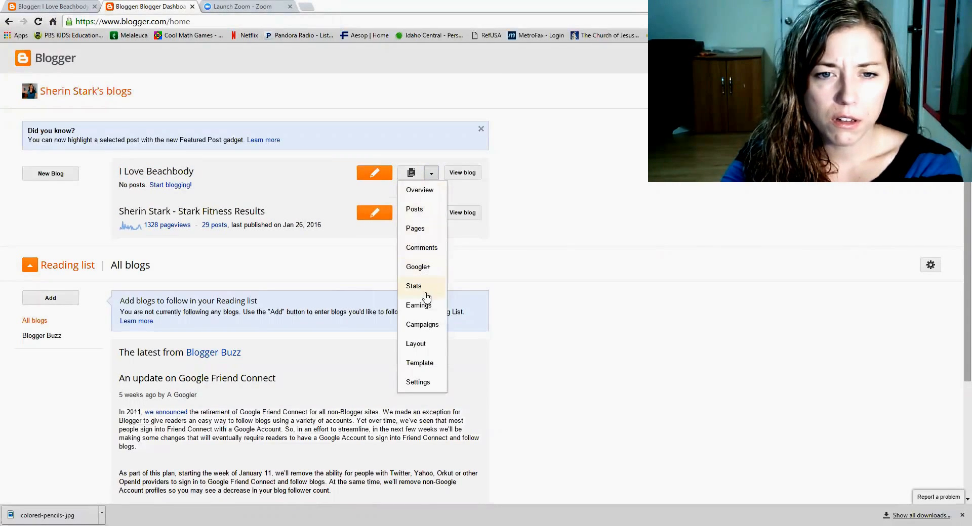
{"action": "left_click", "coordinate": [429, 346]}
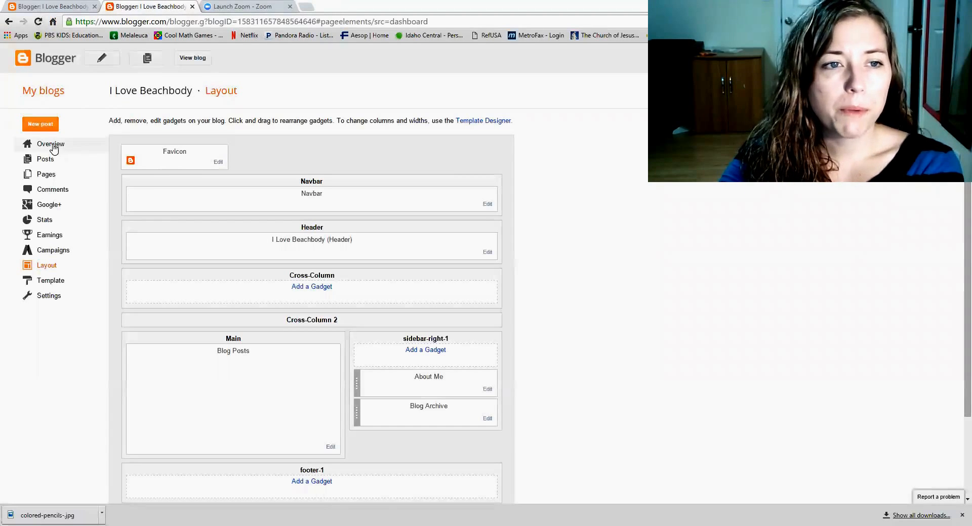
{"action": "left_click", "coordinate": [7, 21]}
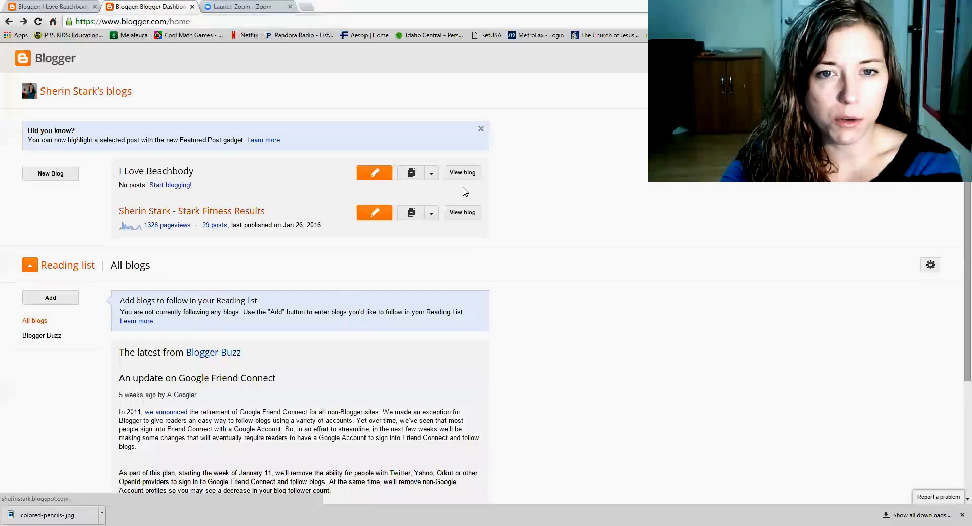
- Open the Template Designer for the I Love Beachbody blog and select the pink variant of the Travel template
{"action": "left_click", "coordinate": [431, 173]}
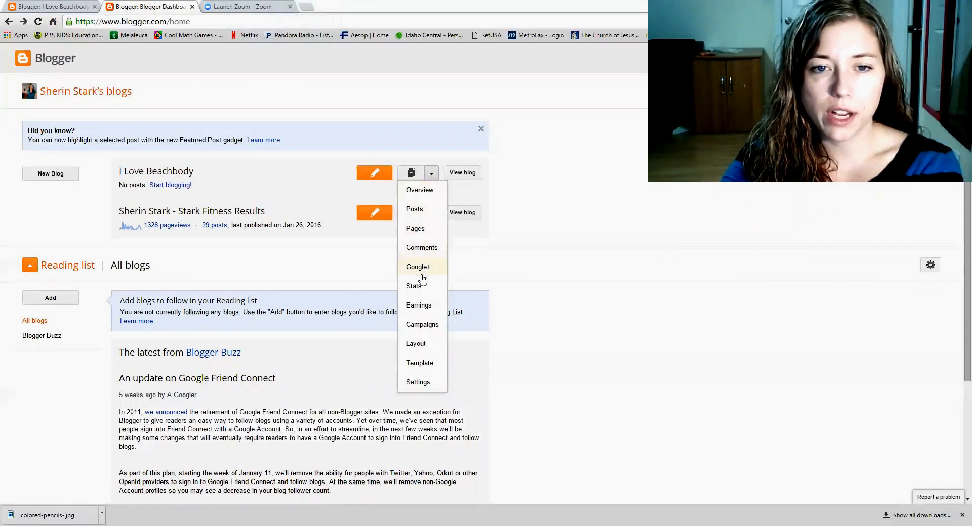
{"action": "left_click", "coordinate": [420, 364]}
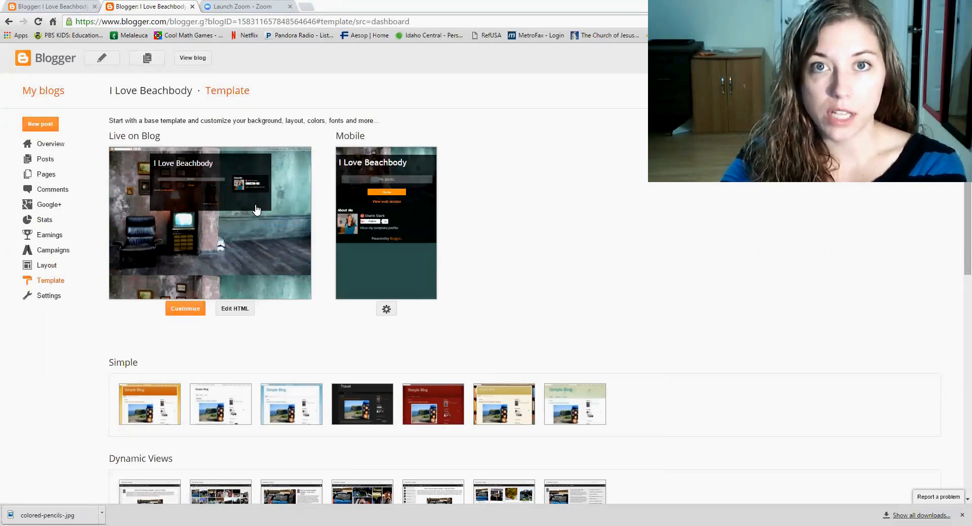
{"action": "scroll", "coordinate": [336, 360], "scroll_direction": "down", "scroll_amount": 2}
{"action": "left_click", "coordinate": [198, 214]}
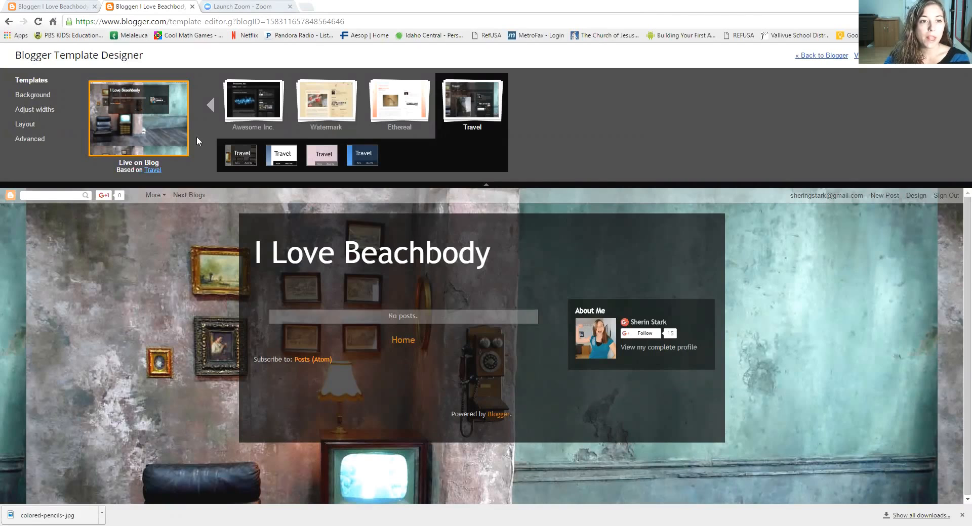
{"action": "left_click", "coordinate": [319, 161]}
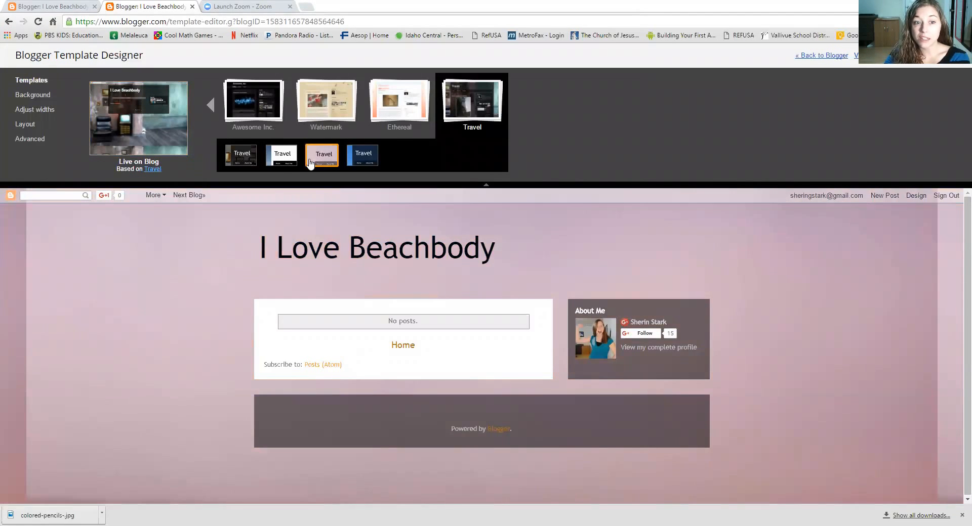
- Try the white and dark blue variants of the Travel template and the Ethereal template
{"action": "left_click", "coordinate": [281, 155]}
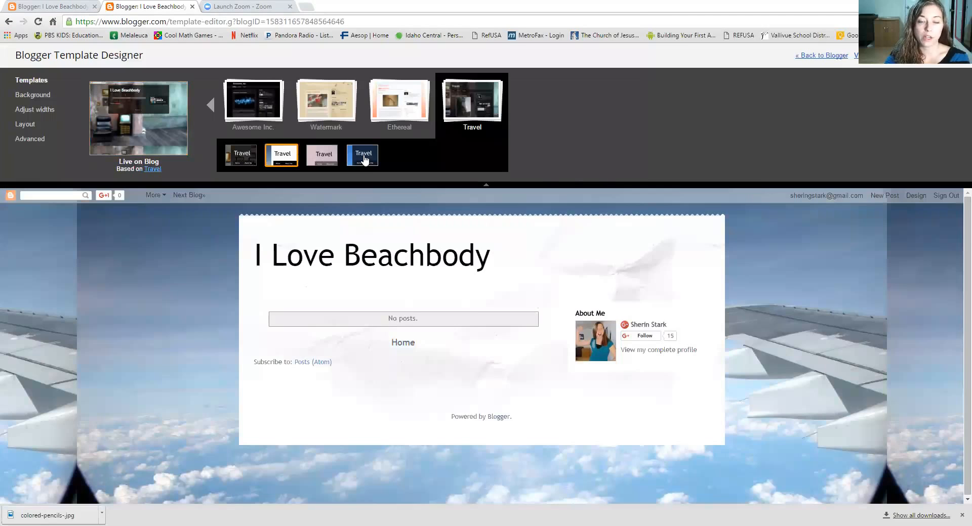
{"action": "left_click", "coordinate": [364, 158]}
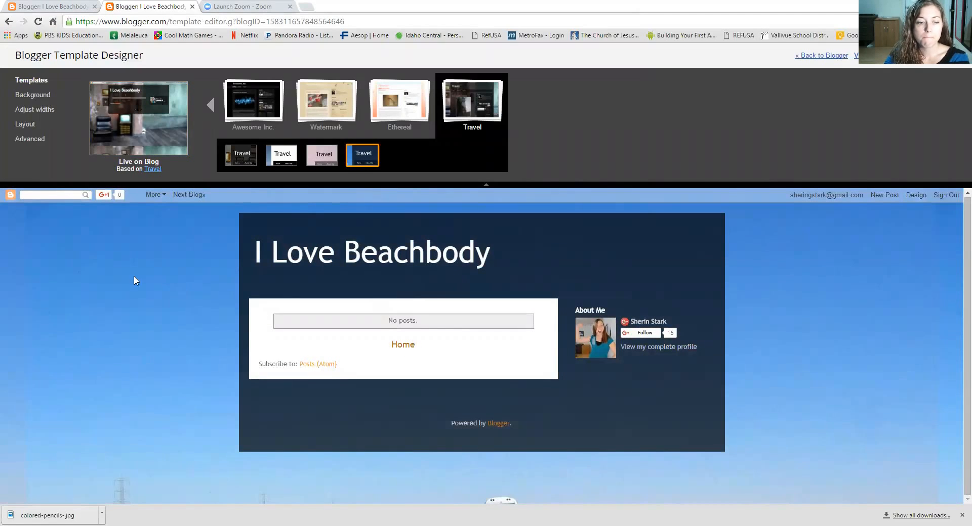
{"action": "left_click", "coordinate": [960, 515]}
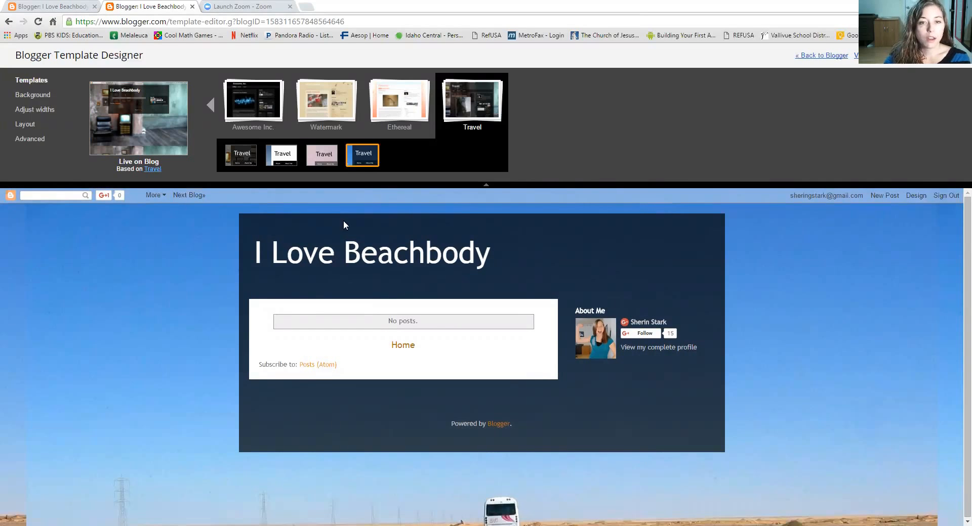
{"action": "left_click", "coordinate": [393, 114]}
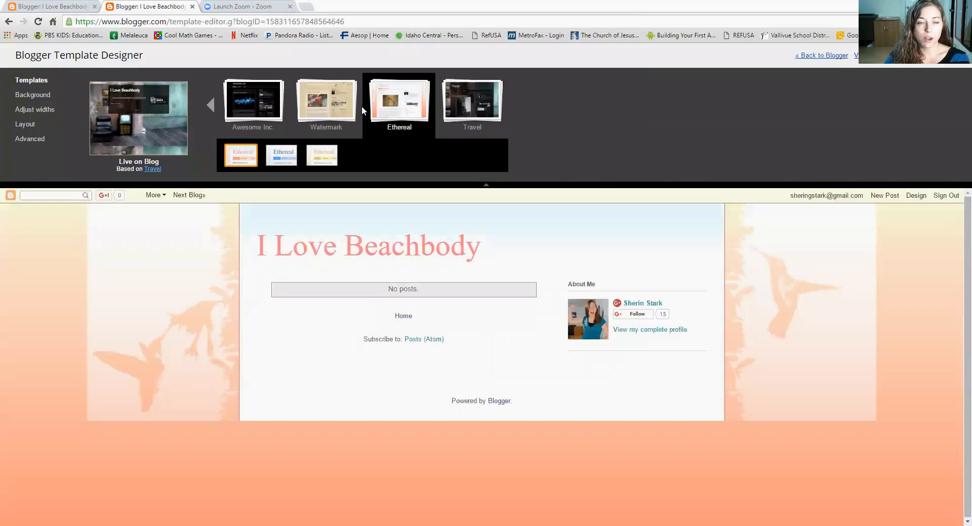
- Select the Watermark template and apply the dark purple suggested color theme to it
{"action": "left_click", "coordinate": [320, 112]}
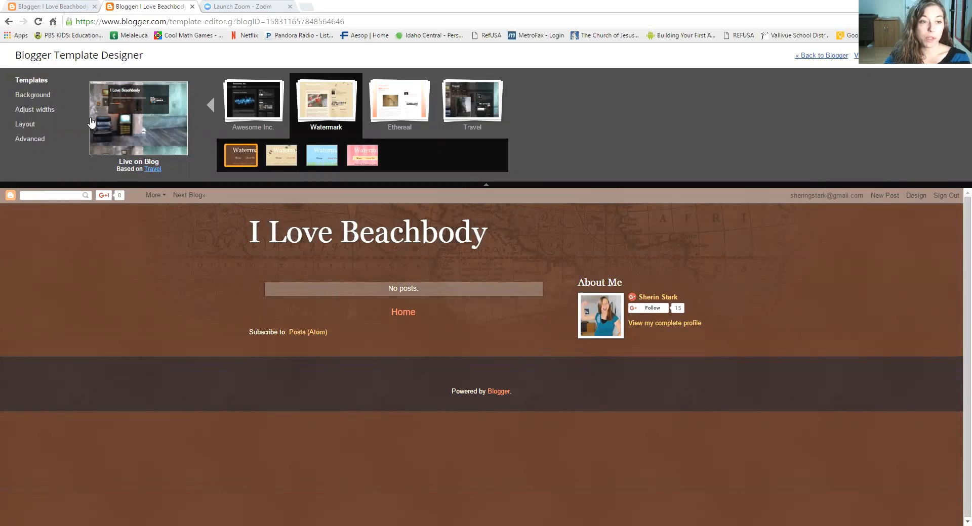
{"action": "left_click", "coordinate": [33, 95]}
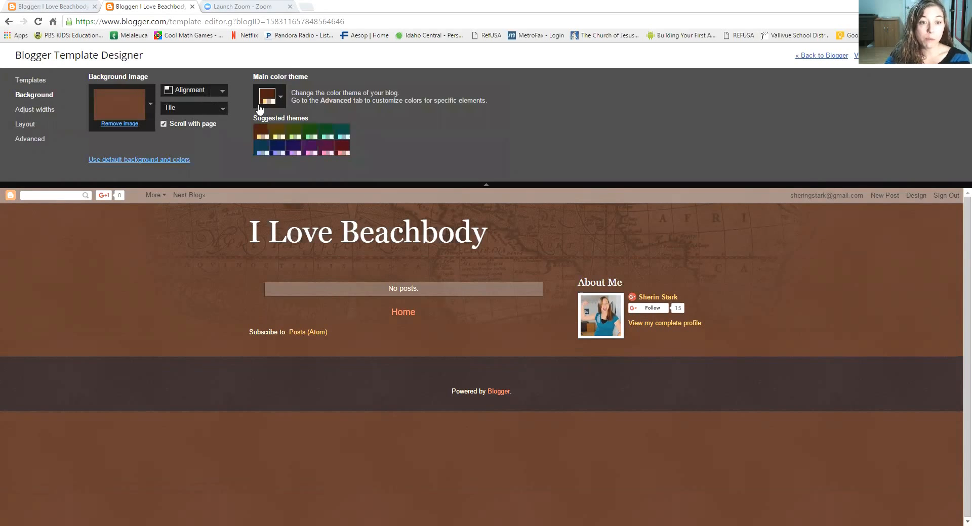
{"action": "left_click", "coordinate": [295, 149]}
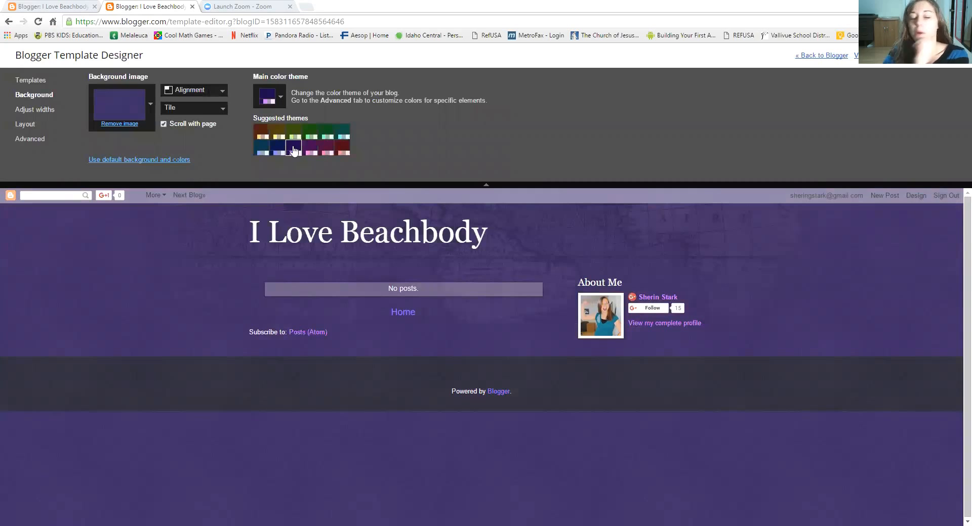
- Set the width of the entire blog to 1160 px
{"action": "left_click", "coordinate": [44, 110]}
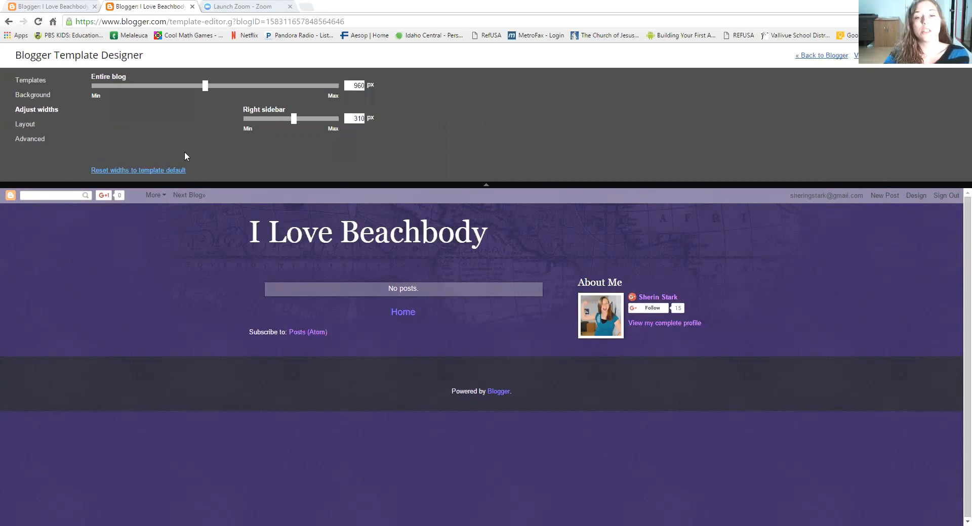
{"action": "left_click_drag", "start_coordinate": [206, 86], "coordinate": [353, 106]}
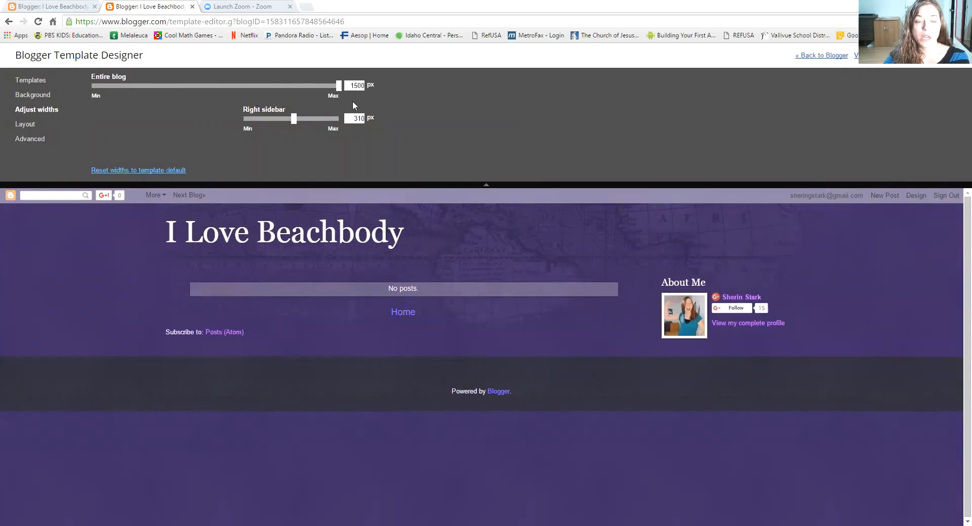
{"action": "left_click_drag", "start_coordinate": [273, 96], "coordinate": [256, 90]}
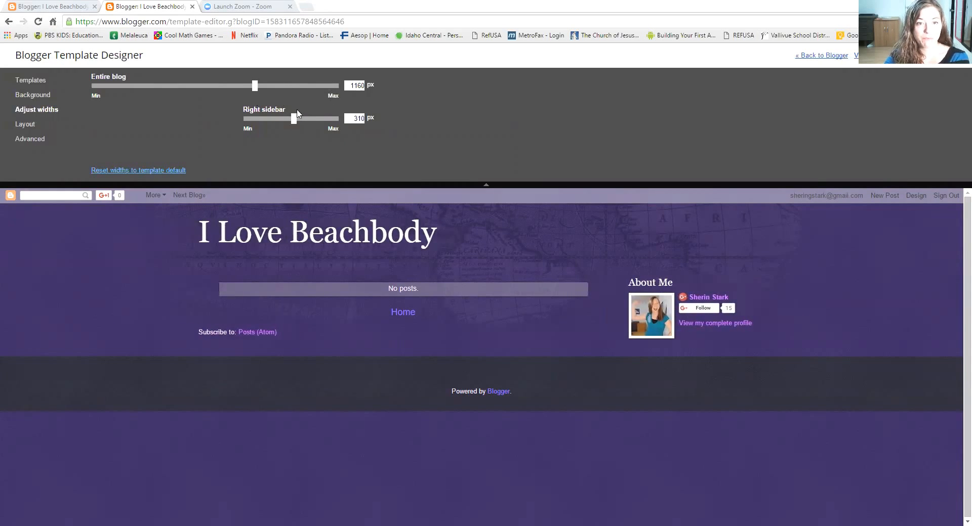
- Try the minimum and maximum right sidebar widths, and settle on 300 px
{"action": "left_click_drag", "start_coordinate": [296, 120], "coordinate": [244, 120]}
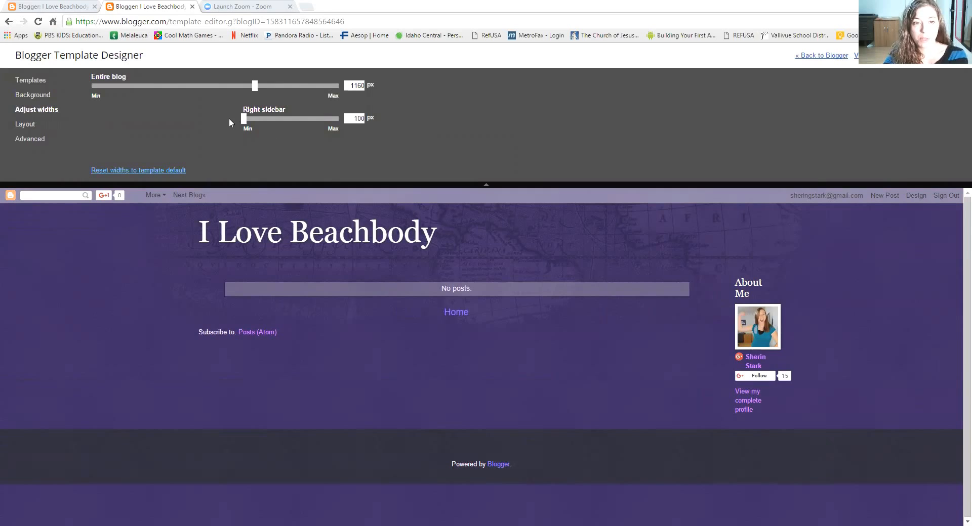
{"action": "left_click_drag", "start_coordinate": [244, 122], "coordinate": [346, 124]}
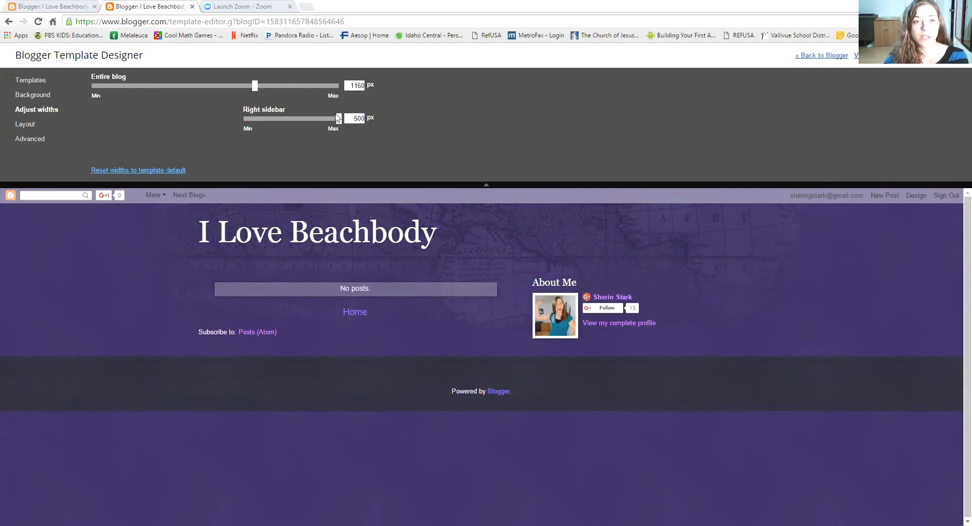
{"action": "left_click_drag", "start_coordinate": [338, 119], "coordinate": [292, 122]}
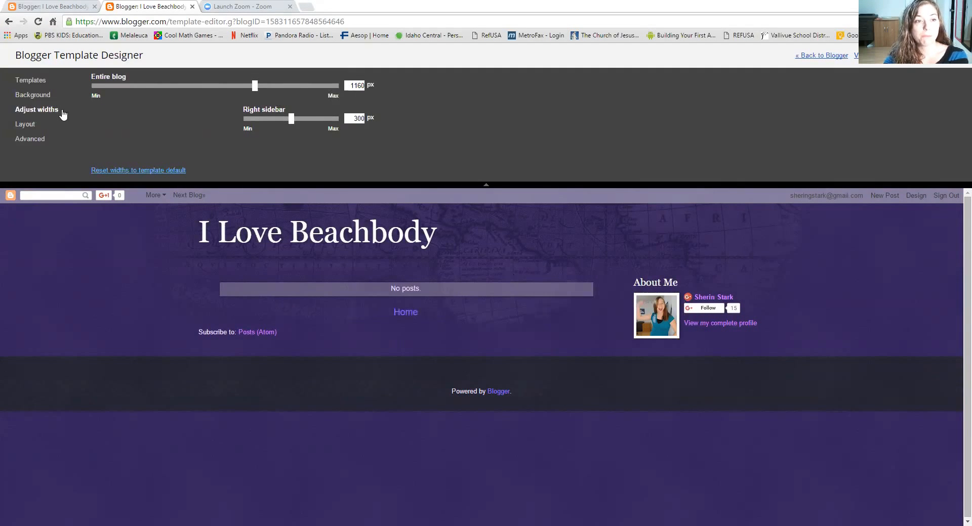
- Set the blog's footer layout to the three-column option
{"action": "left_click", "coordinate": [31, 126]}
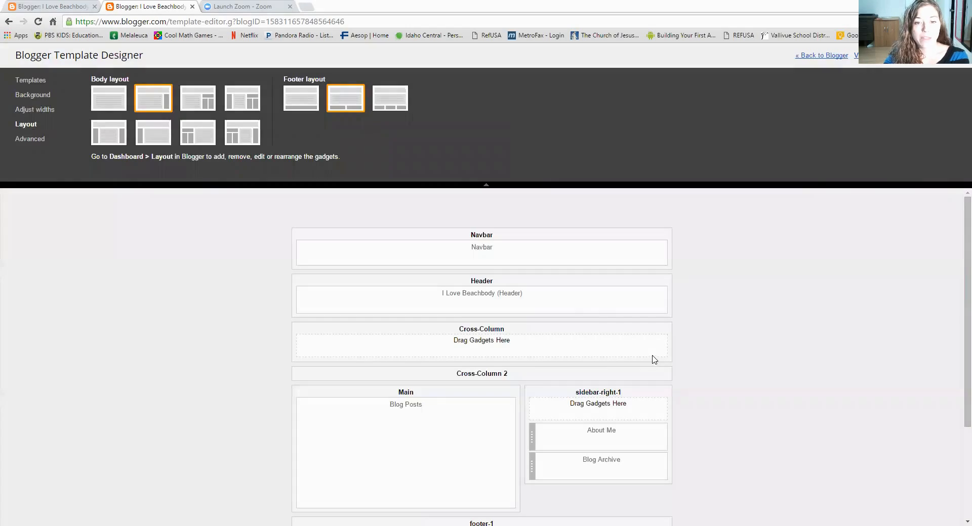
{"action": "left_click", "coordinate": [390, 106]}
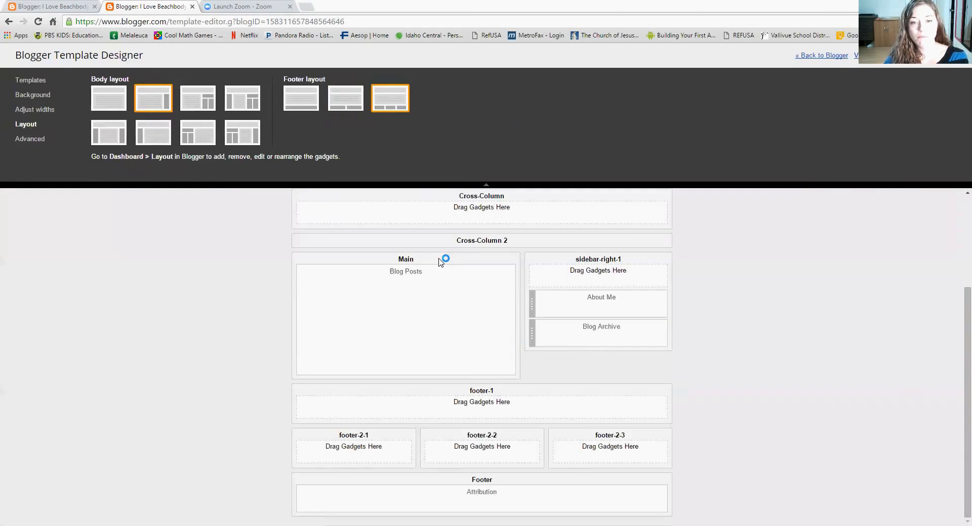
{"action": "scroll", "coordinate": [460, 319], "scroll_direction": "up", "scroll_amount": 3}
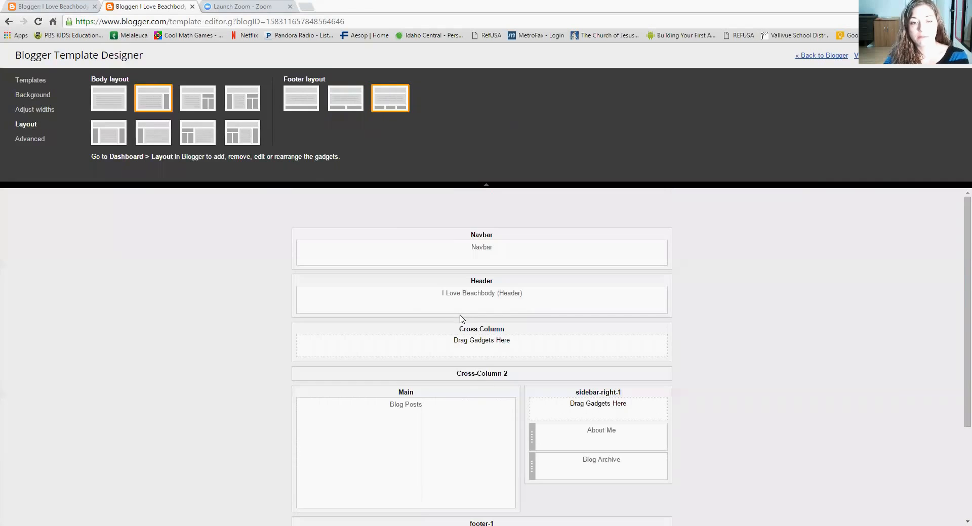
- Try two body layouts with sidebars on both sides, and return to the layout with a single right sidebar
{"action": "left_click", "coordinate": [241, 101]}
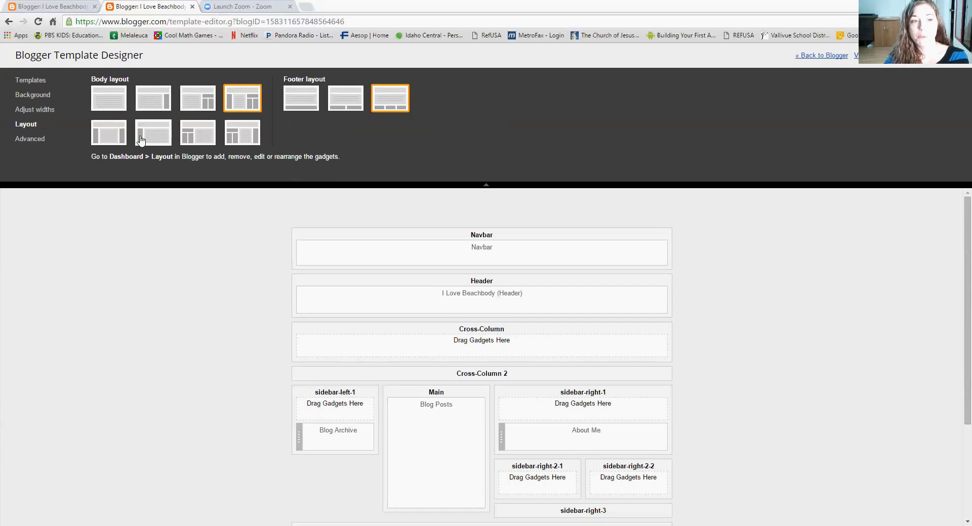
{"action": "left_click", "coordinate": [116, 137]}
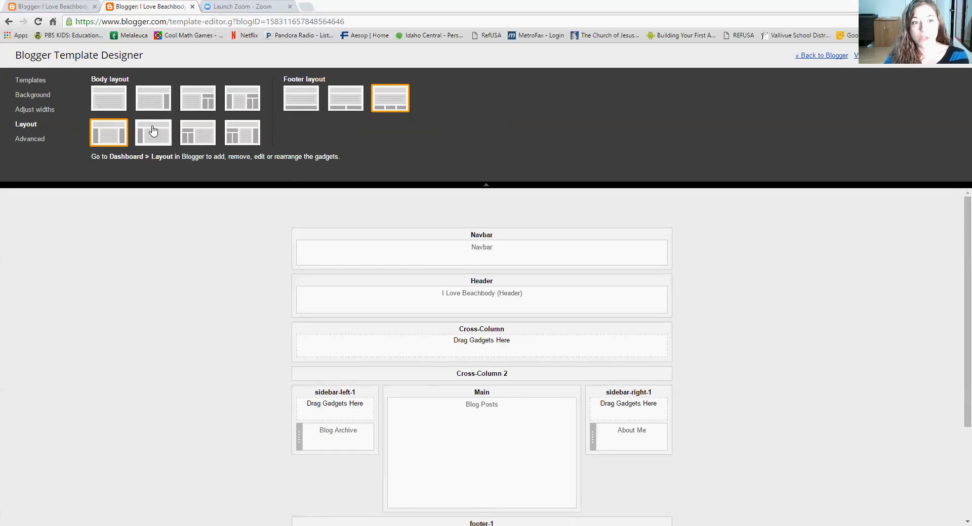
{"action": "left_click", "coordinate": [155, 107]}
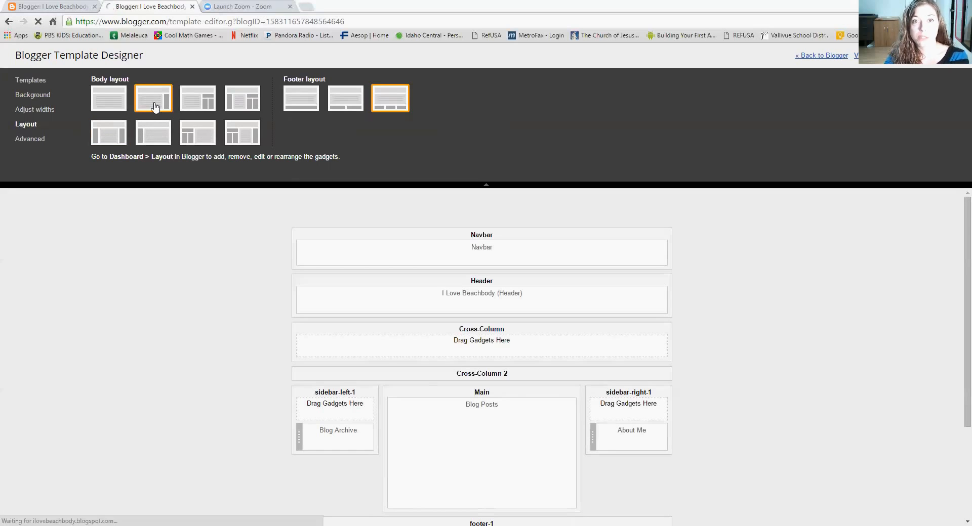
- Try the Calligraffitti font for the page text in the advanced template settings
{"action": "left_click", "coordinate": [31, 139]}
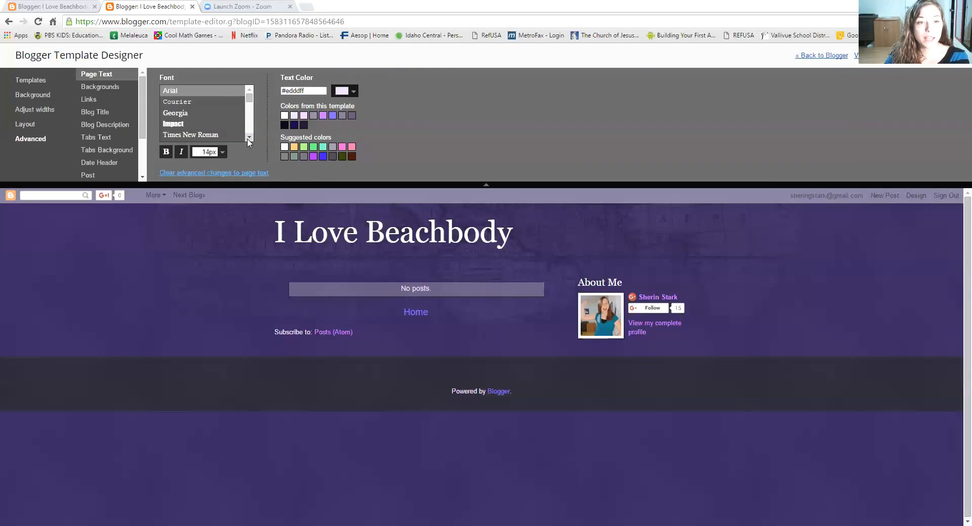
{"action": "scroll", "coordinate": [248, 138], "scroll_direction": "down", "scroll_amount": 5}
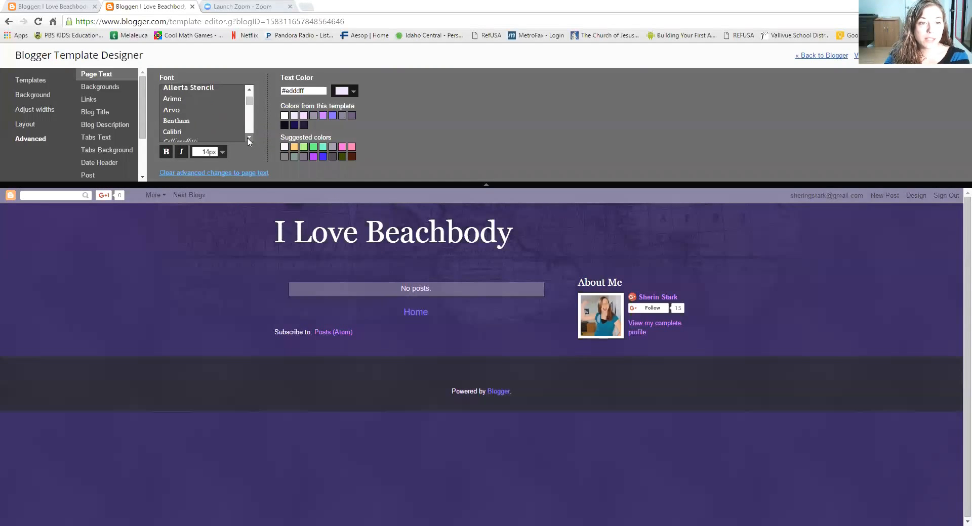
{"action": "scroll", "coordinate": [247, 138], "scroll_direction": "down", "scroll_amount": 2}
{"action": "left_click", "coordinate": [191, 102]}
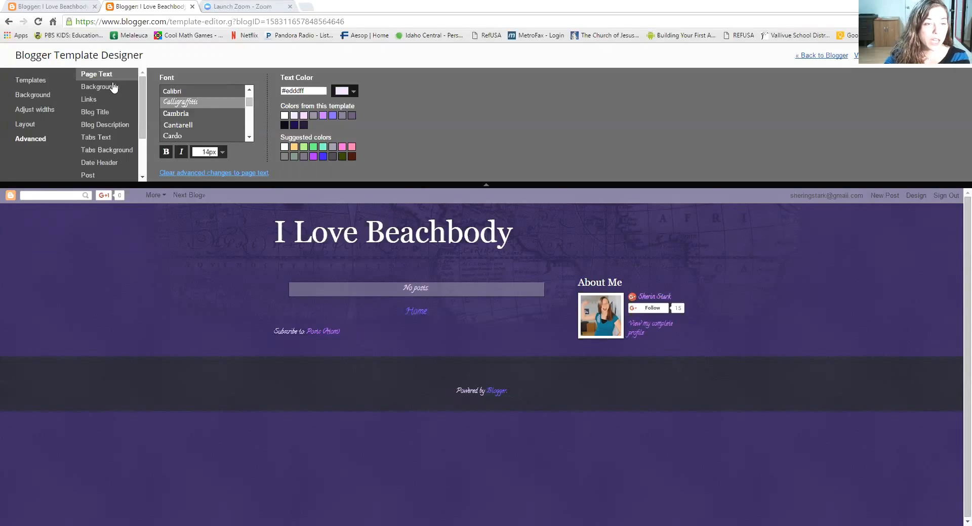
- Try handwritten fonts on the blog title, including Calligraffitti, and settle on Cherry Cream Soda
{"action": "left_click", "coordinate": [98, 112]}
{"action": "left_click_drag", "start_coordinate": [248, 101], "coordinate": [249, 110]}
{"action": "left_click", "coordinate": [250, 91]}
{"action": "left_click", "coordinate": [217, 121]}
{"action": "left_click", "coordinate": [250, 91]}
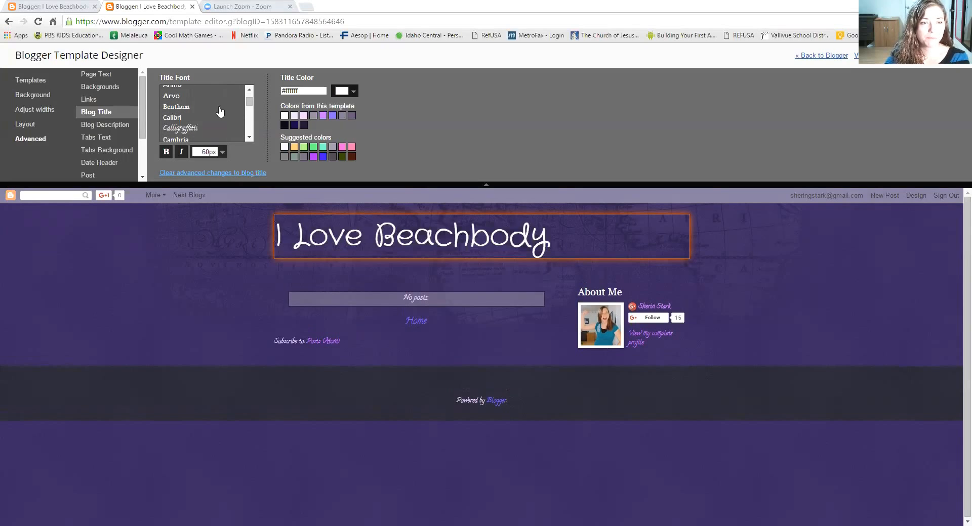
{"action": "left_click", "coordinate": [178, 129]}
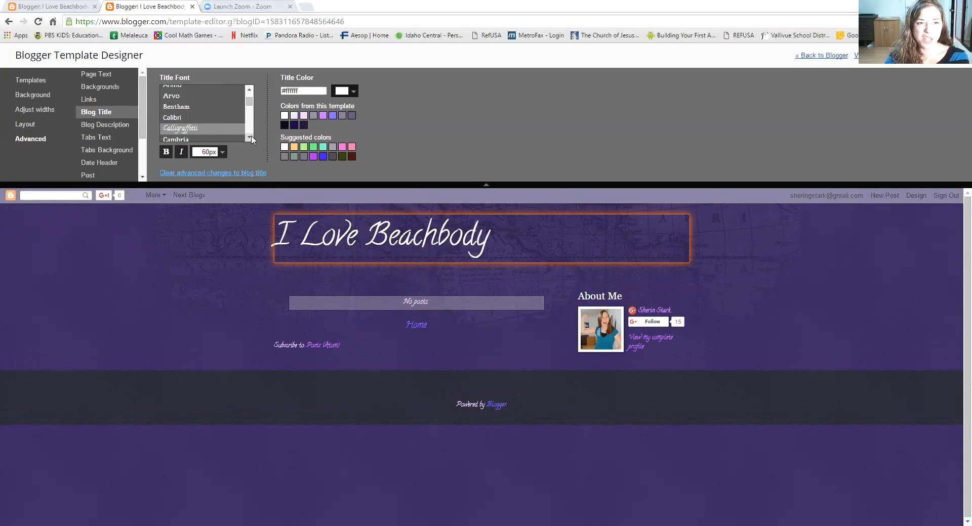
{"action": "scroll", "coordinate": [250, 135], "scroll_direction": "down", "scroll_amount": 3}
{"action": "left_click", "coordinate": [232, 114]}
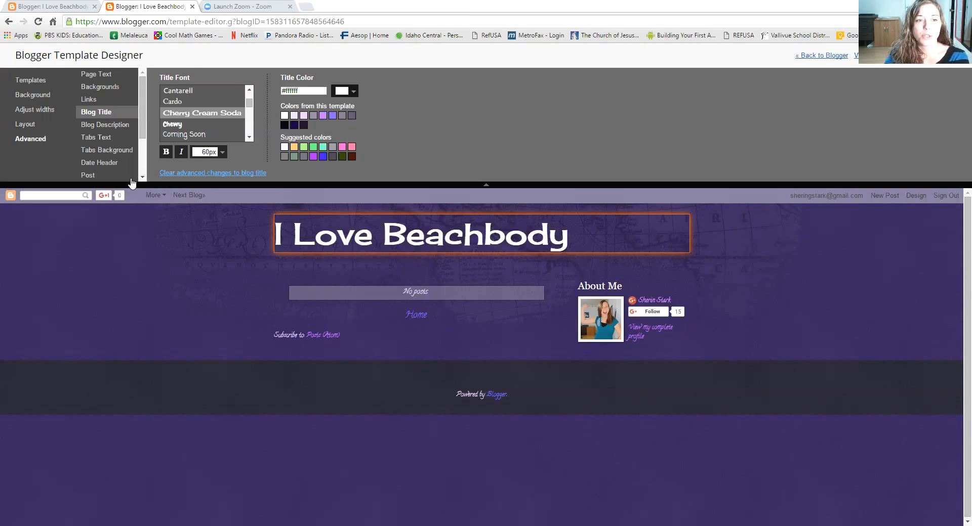
- Try Bentham for the page text, and settle on the Cardo font
{"action": "scroll", "coordinate": [142, 147], "scroll_direction": "down", "scroll_amount": 3}
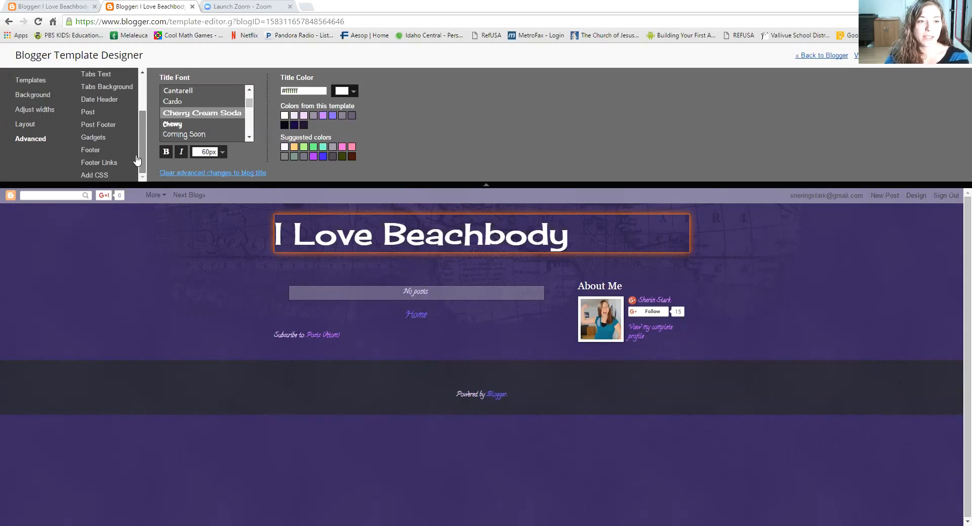
{"action": "scroll", "coordinate": [137, 160], "scroll_direction": "up", "scroll_amount": 3}
{"action": "left_click", "coordinate": [112, 78]}
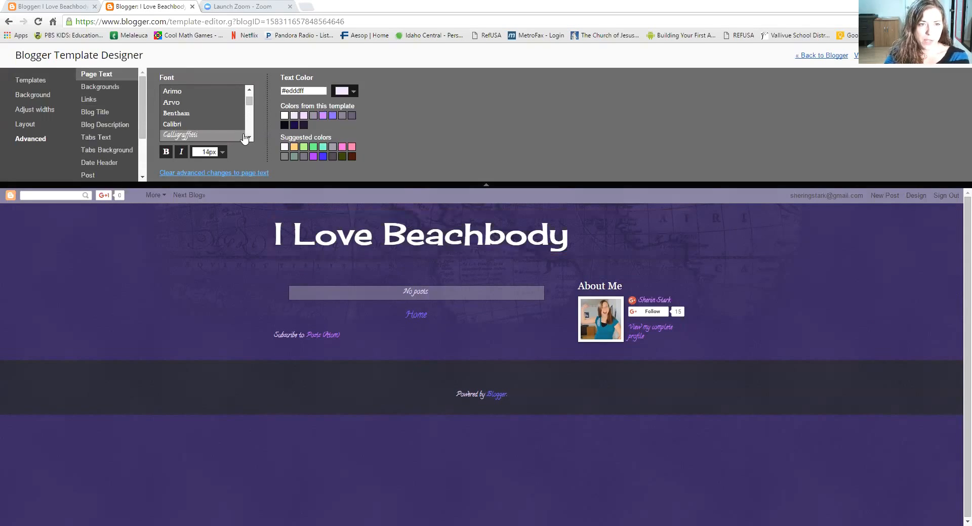
{"action": "left_click", "coordinate": [191, 115]}
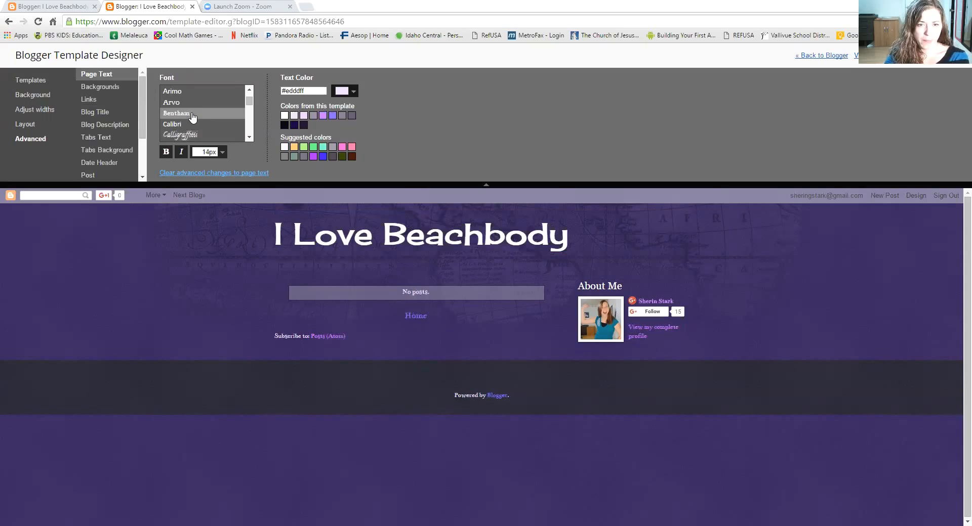
{"action": "scroll", "coordinate": [249, 143], "scroll_direction": "down", "scroll_amount": 2}
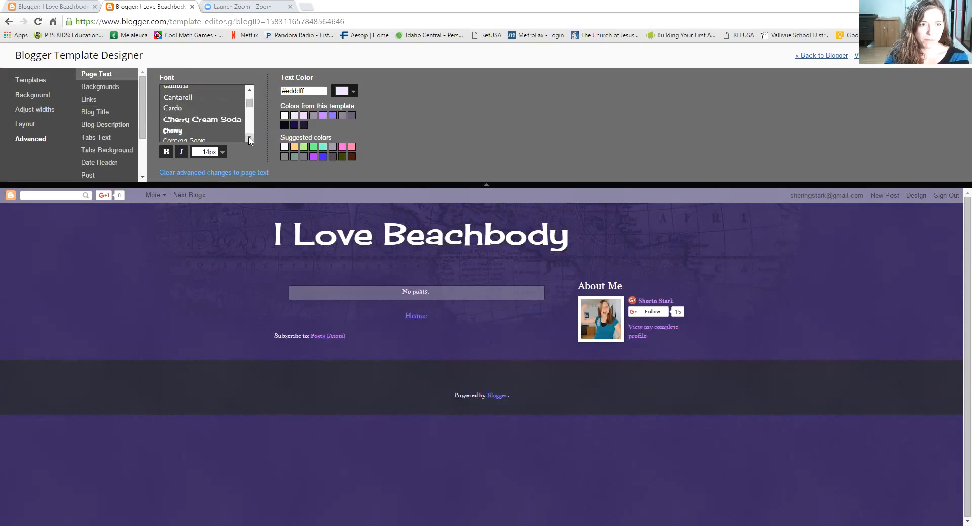
{"action": "left_click", "coordinate": [185, 107]}
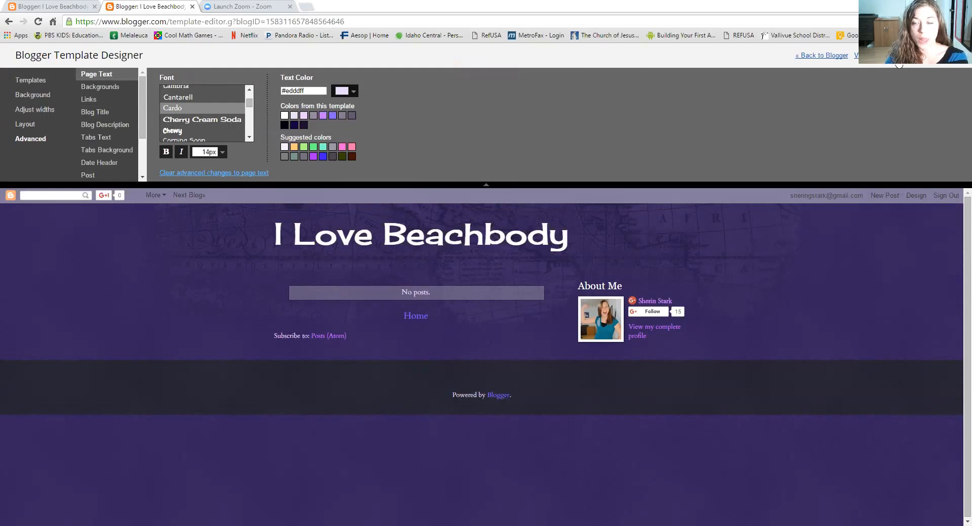
- Return from the Template Designer to the blog's dashboard and start a new post
{"action": "left_click", "coordinate": [820, 56]}
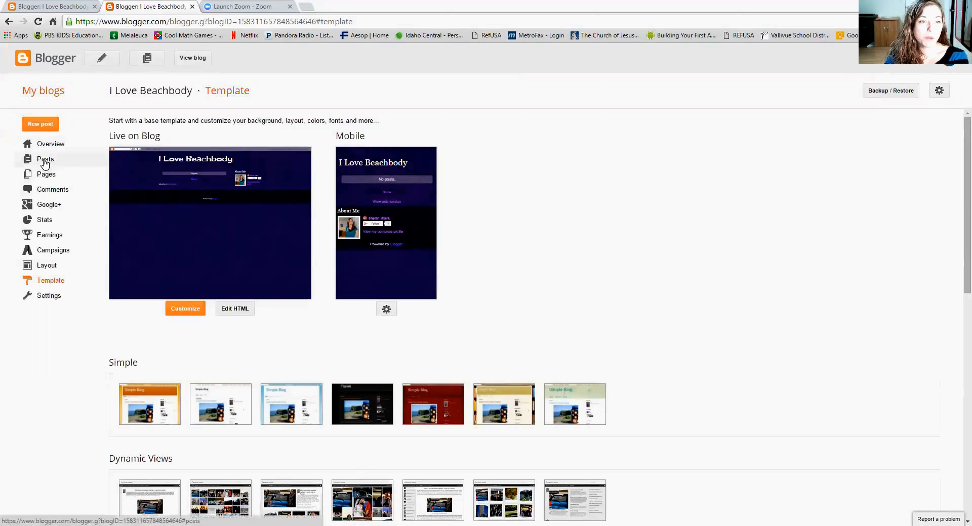
{"action": "left_click", "coordinate": [102, 60]}
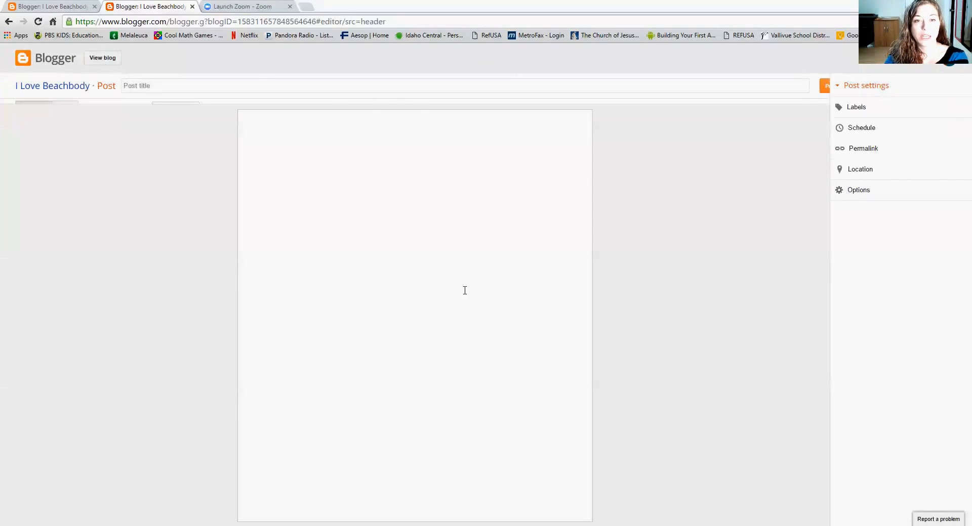
- Title the post "Our First Blog Post" and write the opening line "I am so excited to create my first Blog EVER!!!"
{"action": "left_click", "coordinate": [167, 85]}
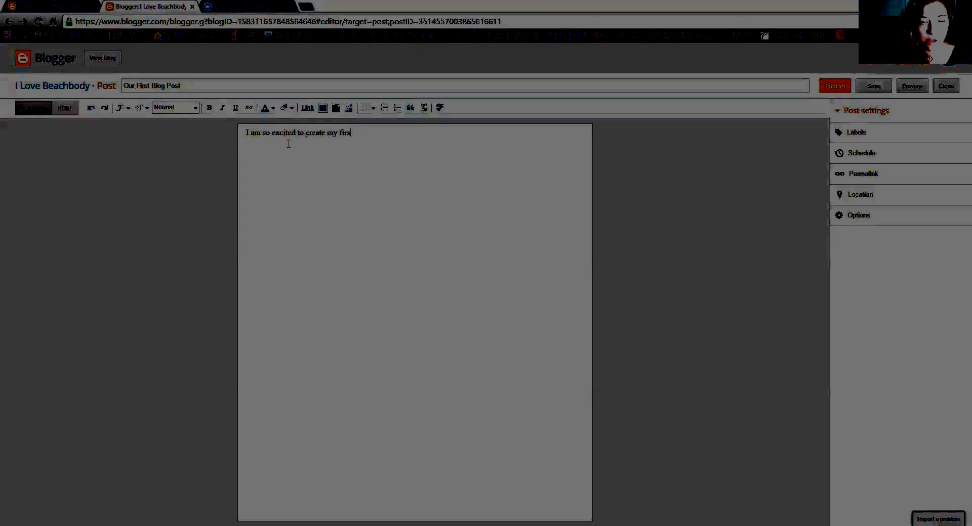
{"action": "type", "text": "Blog EVER!!!"}
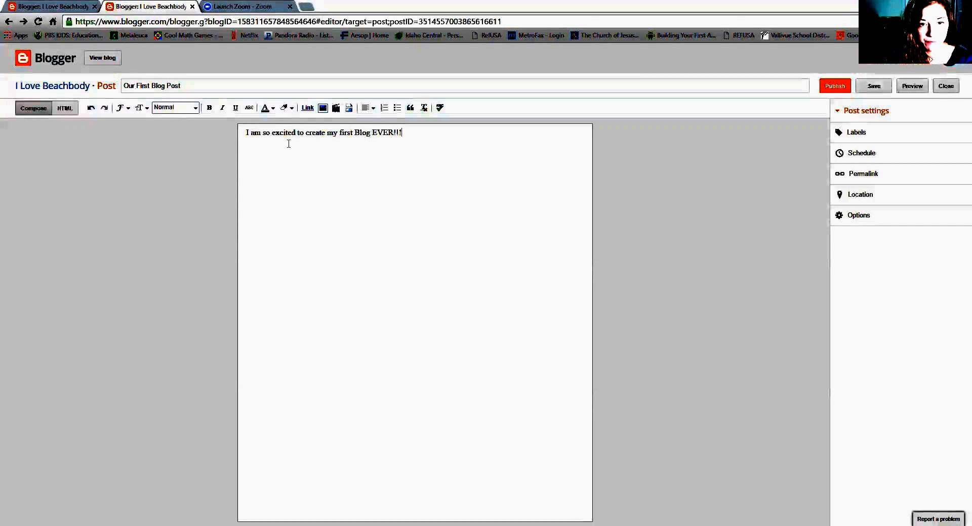
- Add a second line about having not much to say, becoming a Beachbody coach these past few months, and wanting to share the journey
{"action": "type", "text": "I alwa"}
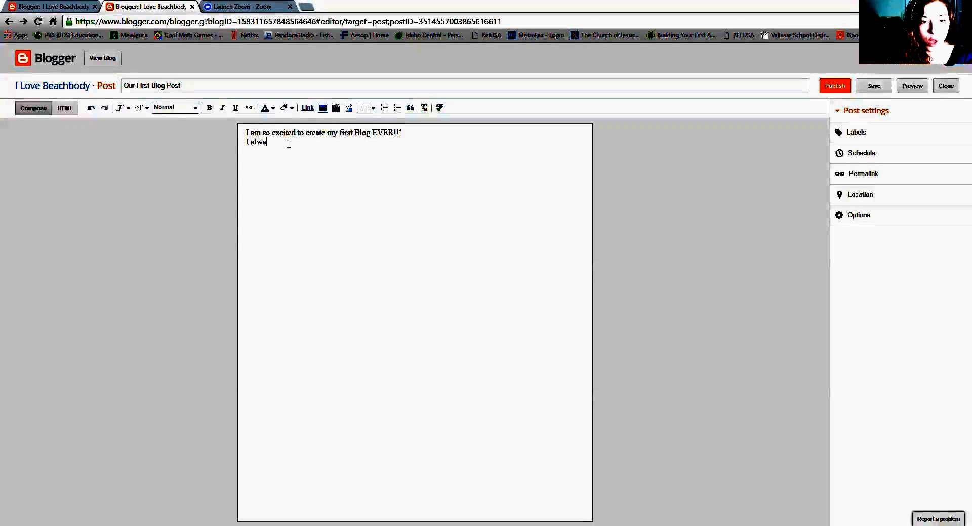
{"action": "type", "text": "ys thought "}
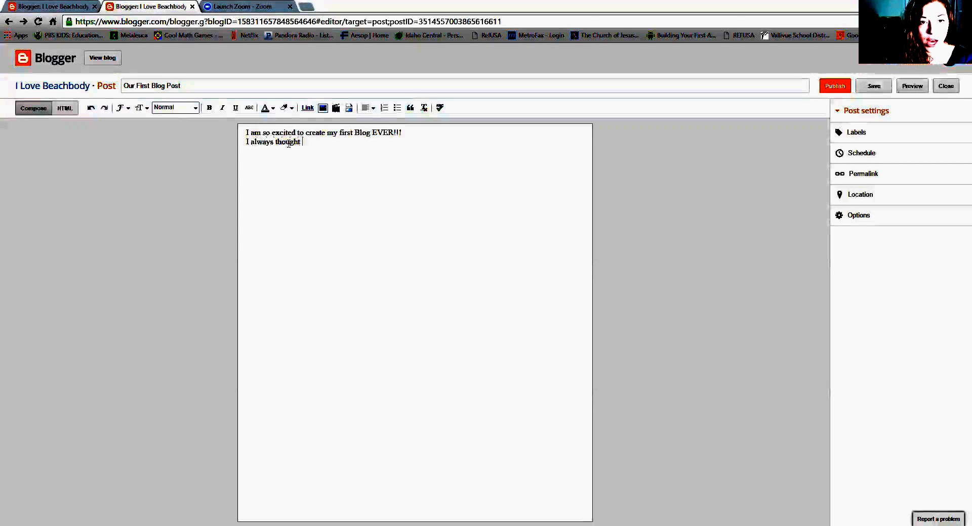
{"action": "type", "text": "I had not"}
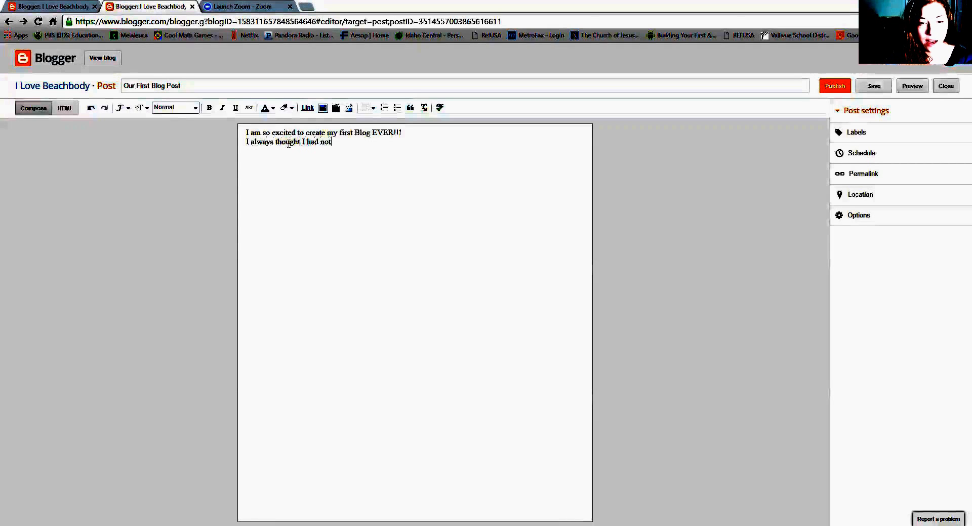
{"action": "type", "text": " much to say"}
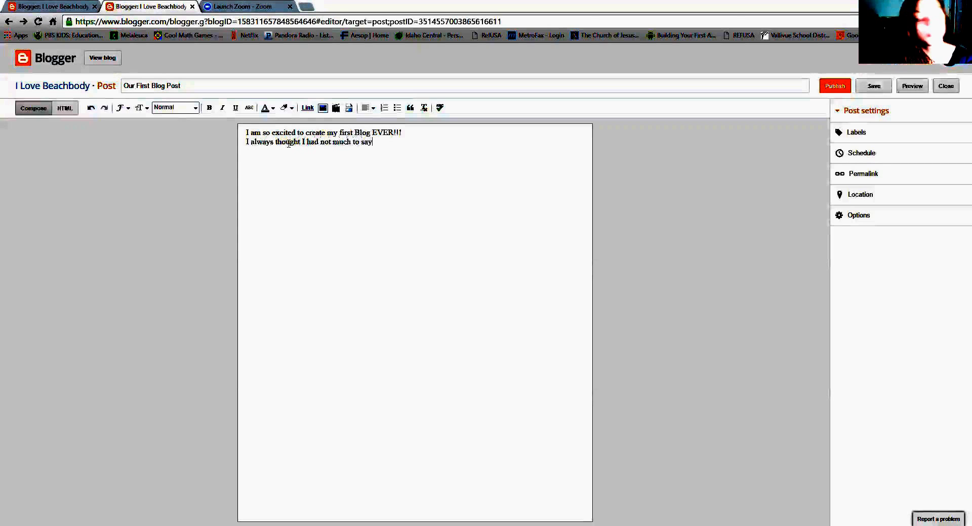
{"action": "type", "text": " but of"}
{"action": "type", "text": "er these "}
{"action": "type", "text": "pas"}
{"action": "type", "text": "t fe"}
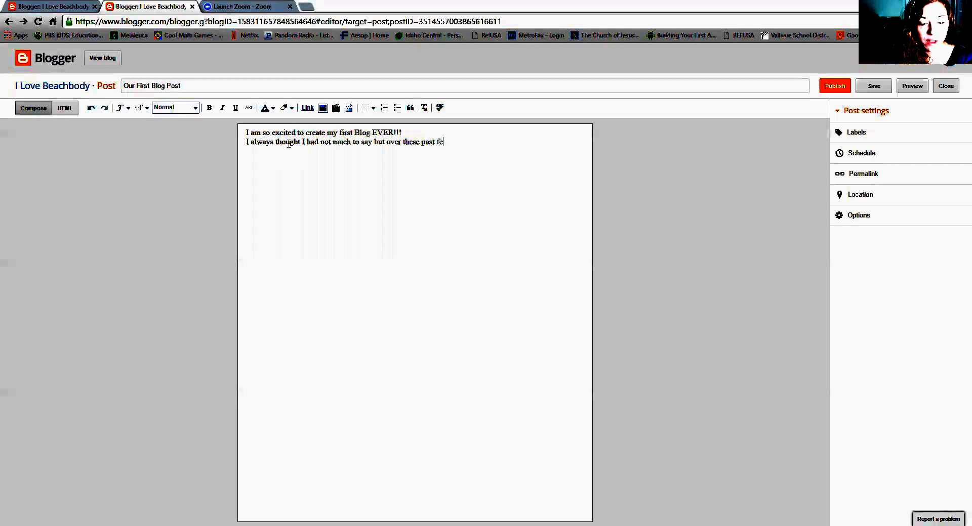
{"action": "type", "text": "w months I became a beachbody caoch and I wan"}
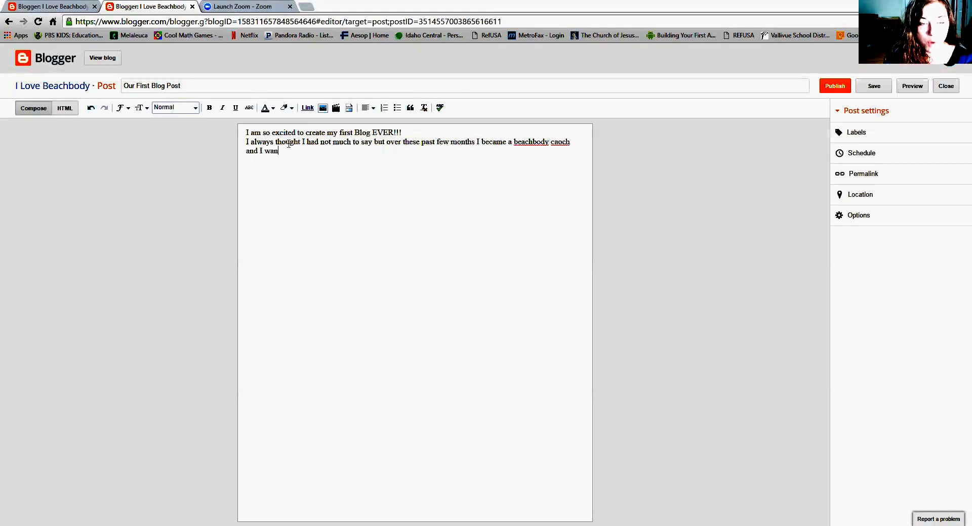
{"action": "type", "text": "t to share my Journey with you."}
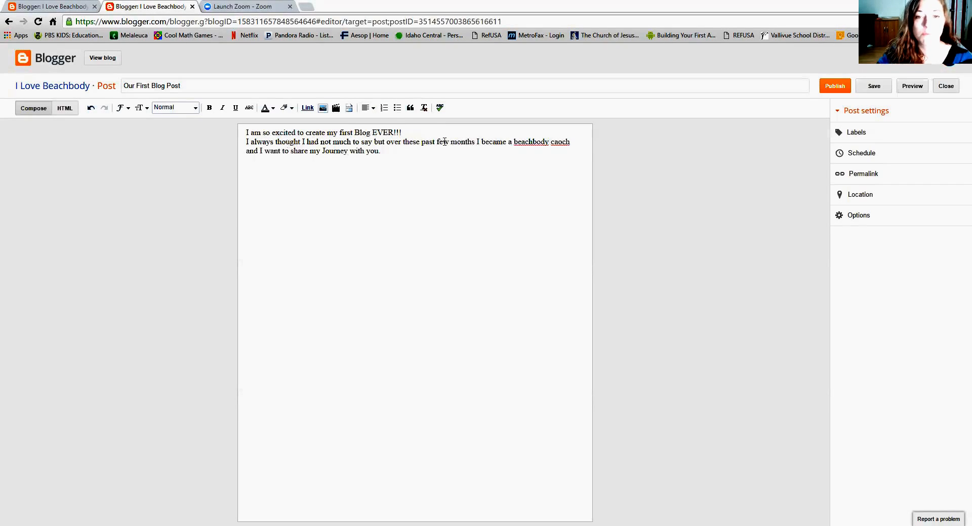
- Correct the misspelled words in the second line so that it reads "Beachbody coach"
{"action": "right_click", "coordinate": [533, 142]}
{"action": "left_click", "coordinate": [536, 150]}
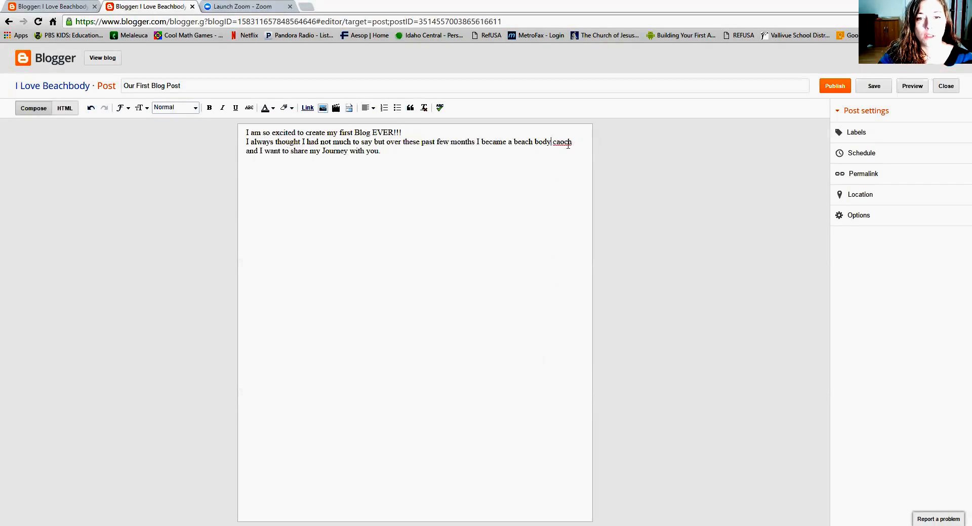
{"action": "right_click", "coordinate": [566, 143]}
{"action": "left_click", "coordinate": [589, 151]}
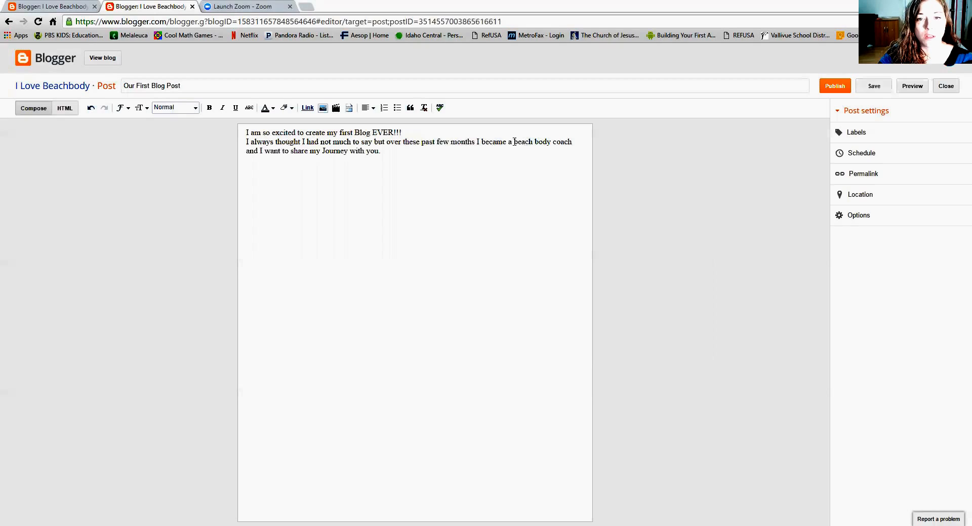
{"action": "left_click", "coordinate": [516, 138]}
{"action": "key", "text": "BackSpace"}
{"action": "type", "text": "B"}
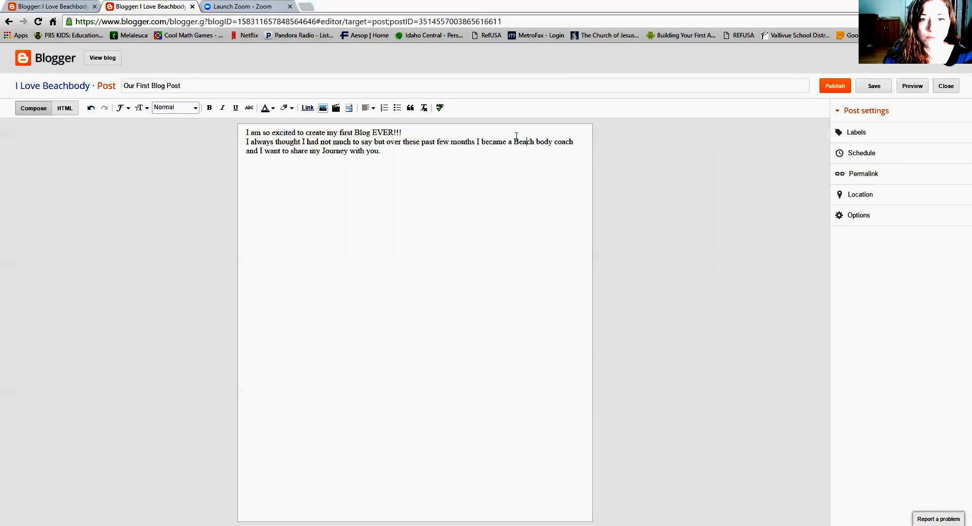
{"action": "key", "text": "Right"}
{"action": "key", "text": "Right"}
{"action": "key", "text": "Right"}
{"action": "key", "text": "Right"}
{"action": "key", "text": "Delete"}
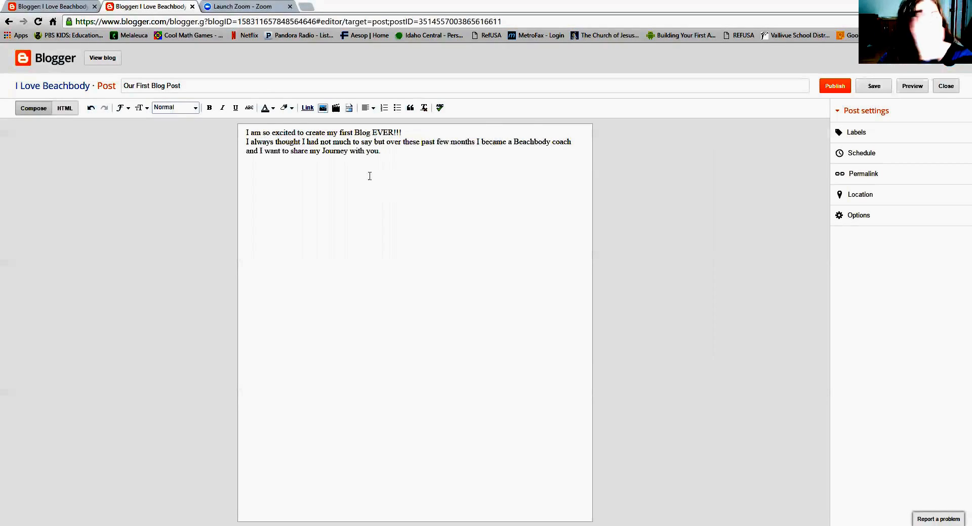
- Upload 4-Soft_Sells-1.jpg from the BB Program Info folder and insert it into the post
{"action": "left_click", "coordinate": [322, 107]}
{"action": "left_click", "coordinate": [263, 197]}
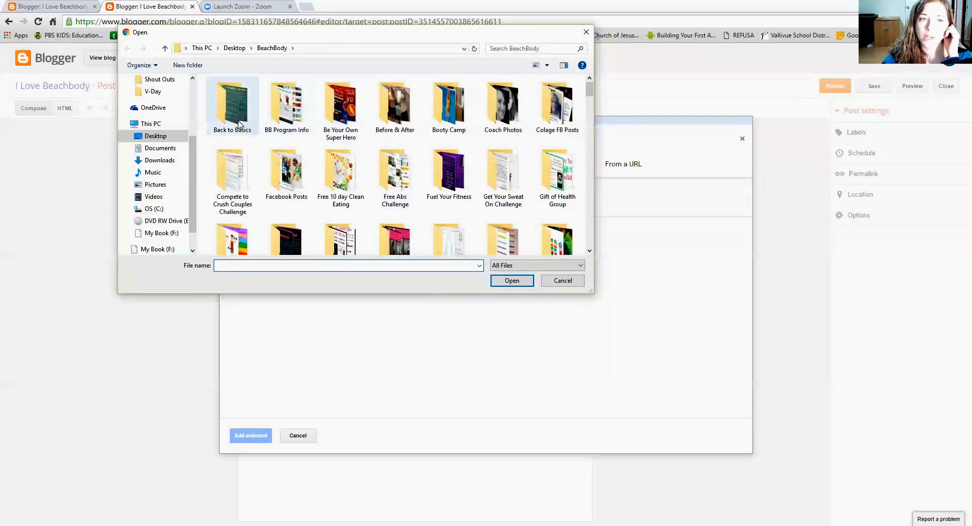
{"action": "double_click", "coordinate": [281, 117]}
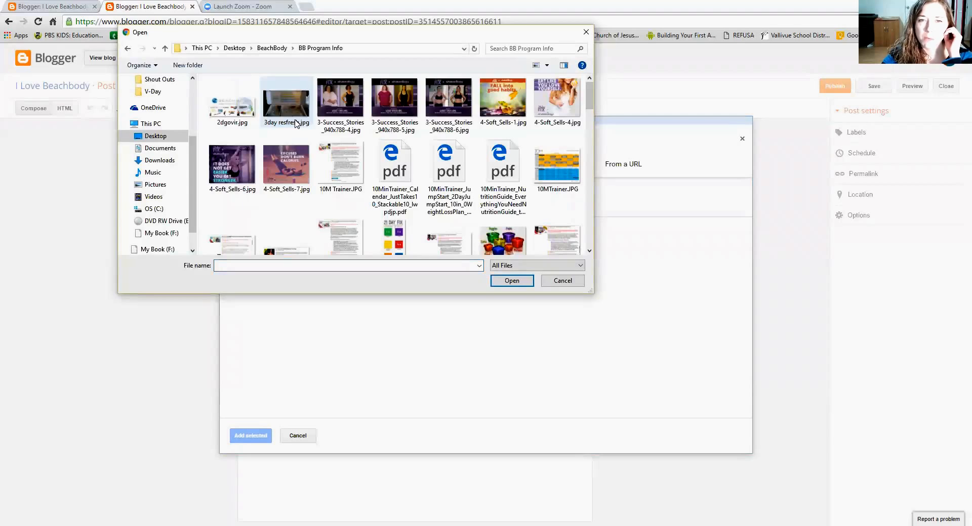
{"action": "left_click", "coordinate": [525, 106]}
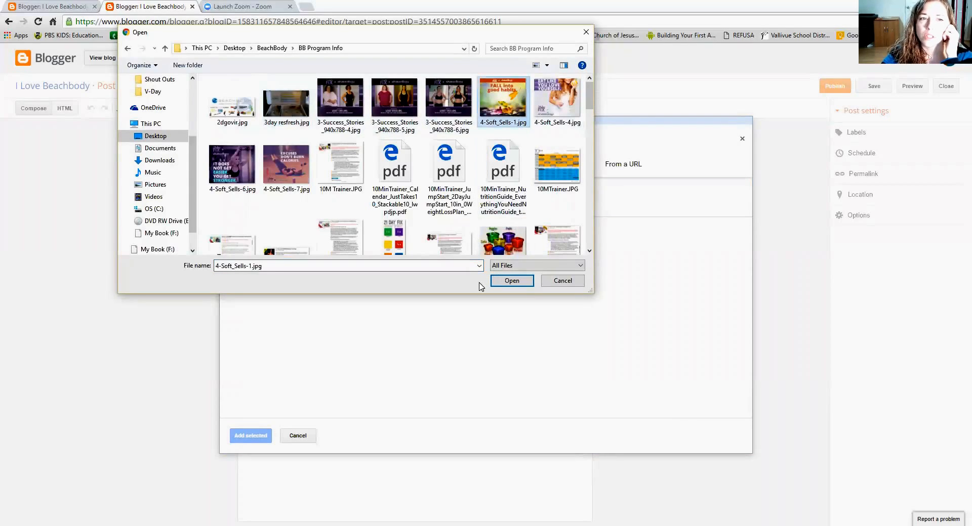
{"action": "left_click", "coordinate": [511, 281]}
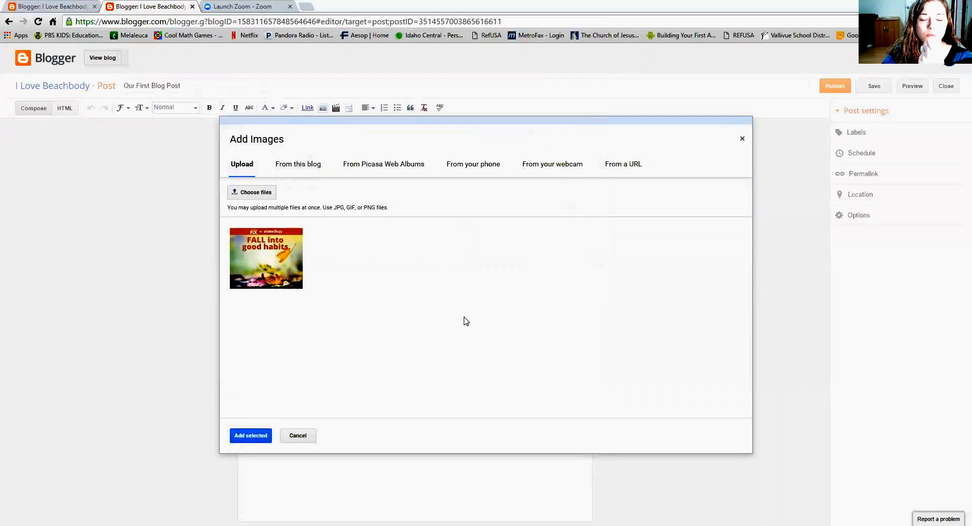
{"action": "left_click", "coordinate": [243, 433]}
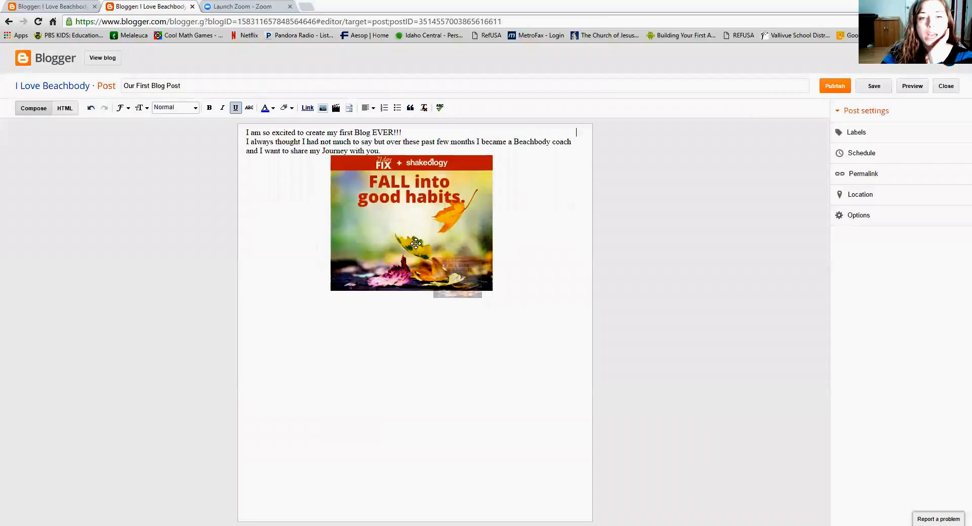
- Try the X-Large size on the inserted image and settle on Large
{"action": "left_click", "coordinate": [416, 244]}
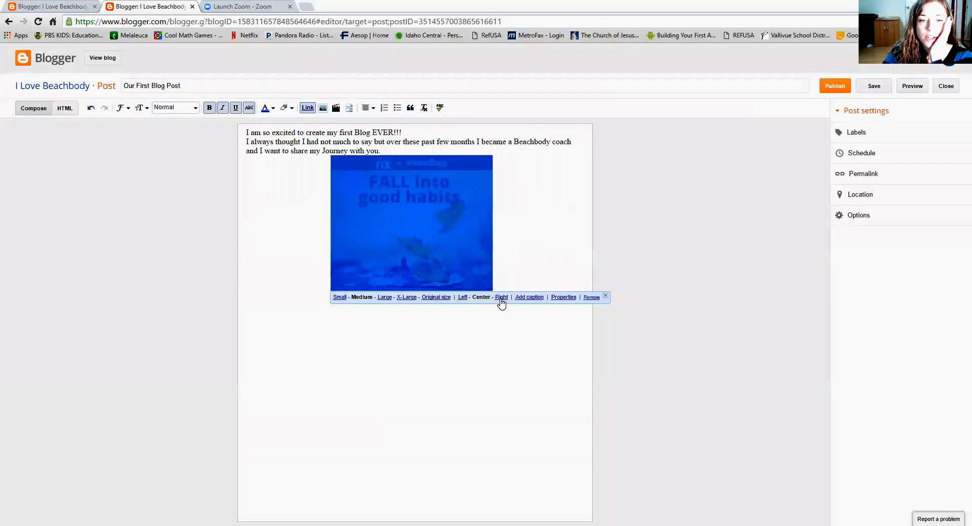
{"action": "left_click", "coordinate": [385, 298]}
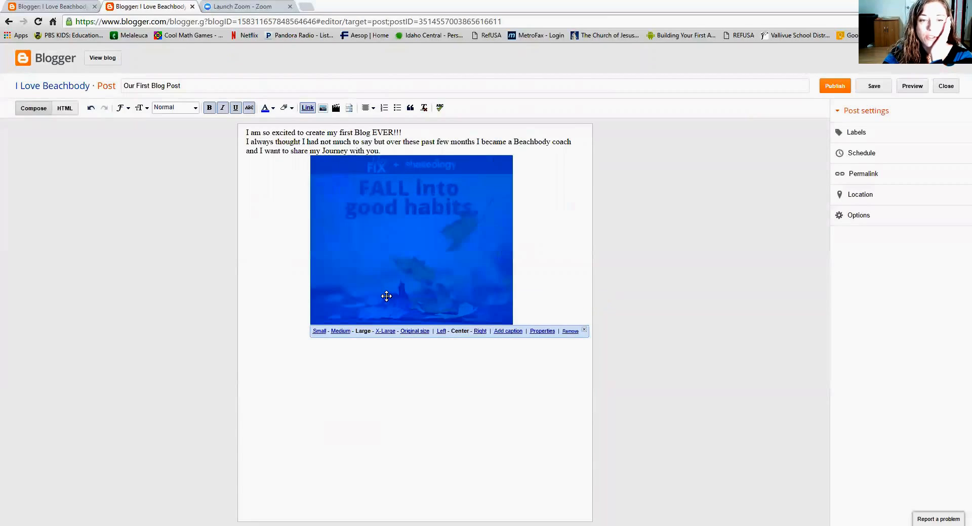
{"action": "left_click", "coordinate": [541, 205]}
{"action": "left_click", "coordinate": [436, 302]}
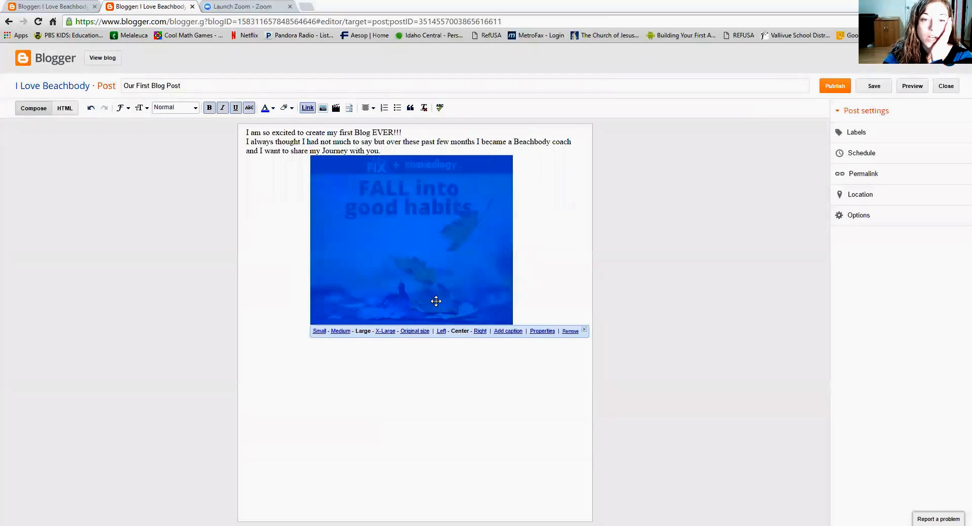
{"action": "left_click", "coordinate": [385, 331]}
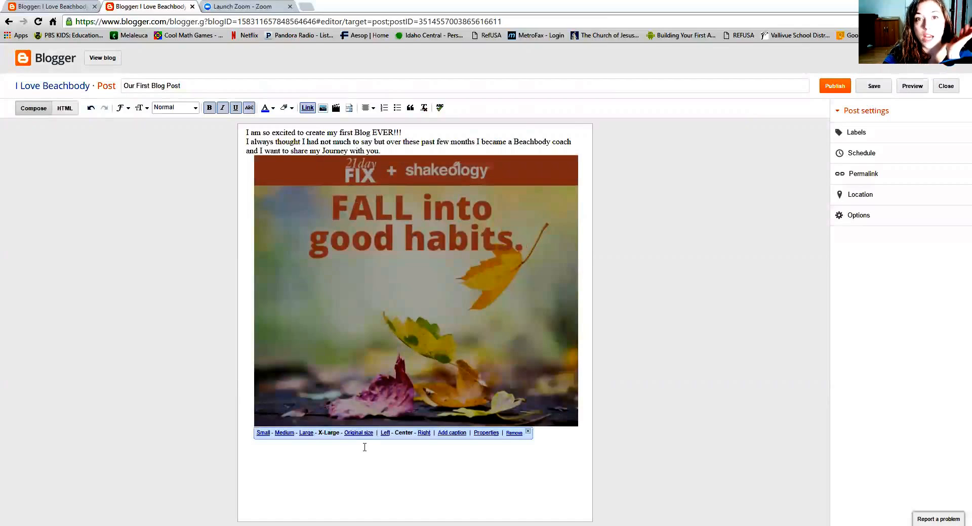
{"action": "left_click", "coordinate": [307, 434]}
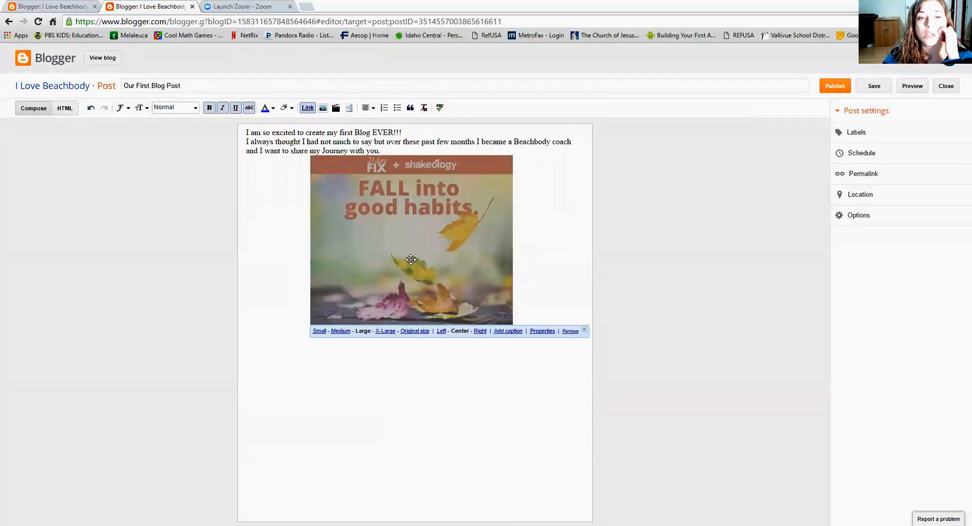
{"action": "left_click", "coordinate": [551, 259]}
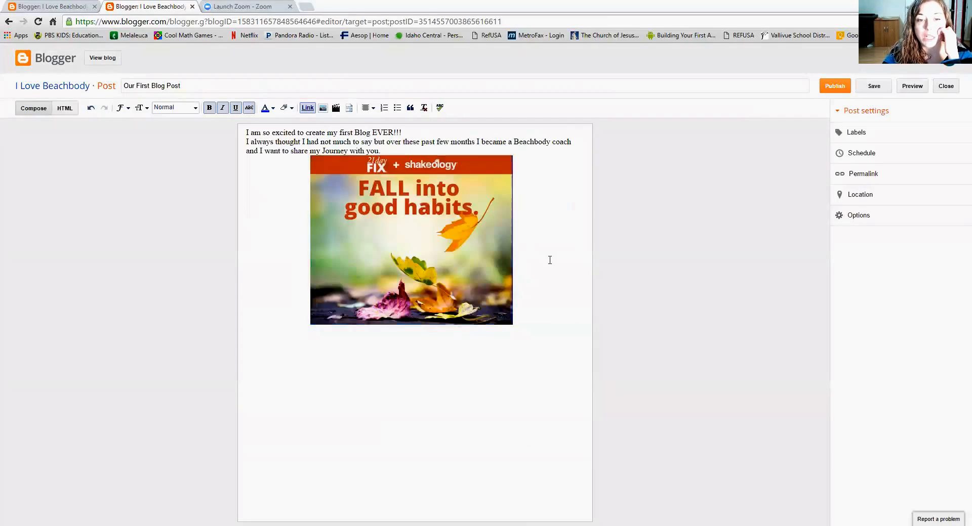
- Insert two line breaks between the post text and the image
{"action": "left_click", "coordinate": [415, 150]}
{"action": "key", "text": "Return"}
{"action": "key", "text": "Return"}
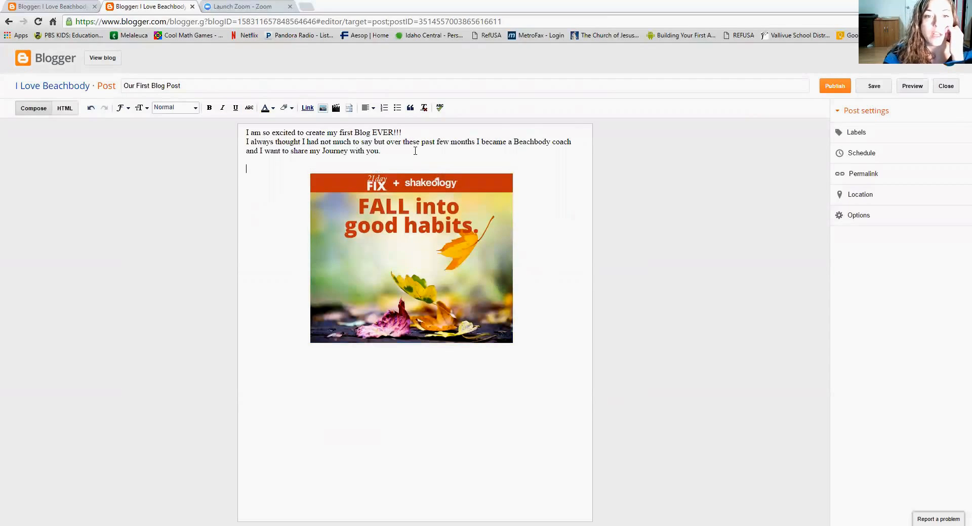
- Set the font size of all the post text above the image to Large
{"action": "left_click_drag", "start_coordinate": [415, 151], "coordinate": [246, 132]}
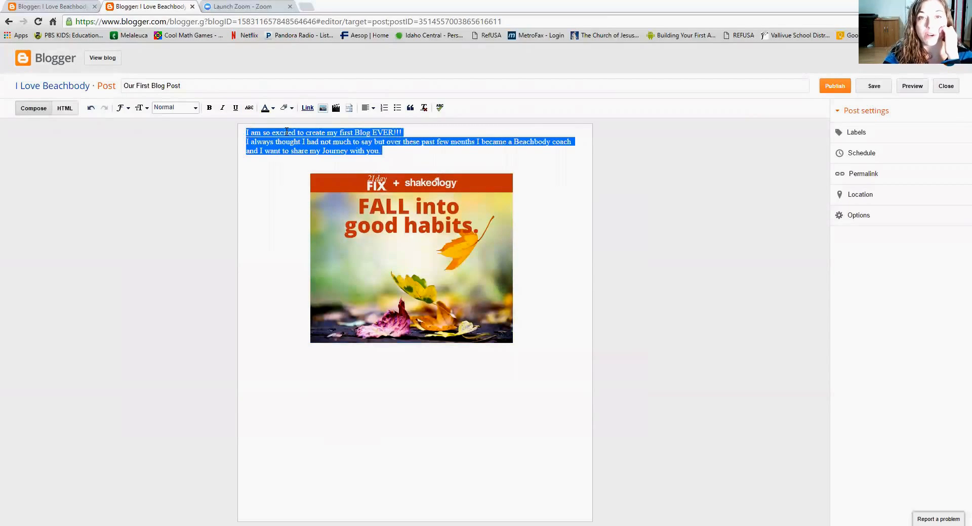
{"action": "left_click", "coordinate": [141, 108]}
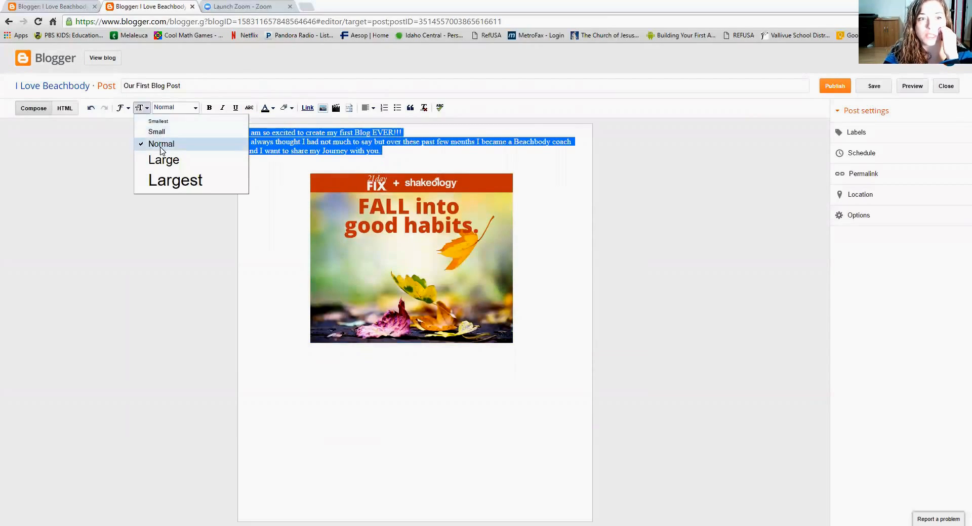
{"action": "left_click", "coordinate": [176, 168]}
{"action": "left_click", "coordinate": [462, 181]}
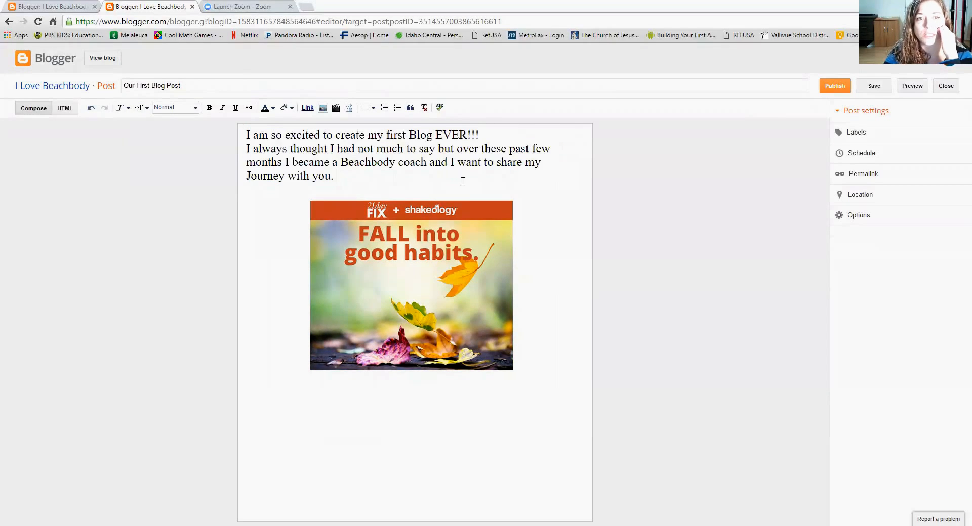
- Change the text color of all the post text above the image to dark teal-blue
{"action": "left_click_drag", "start_coordinate": [360, 175], "coordinate": [242, 133]}
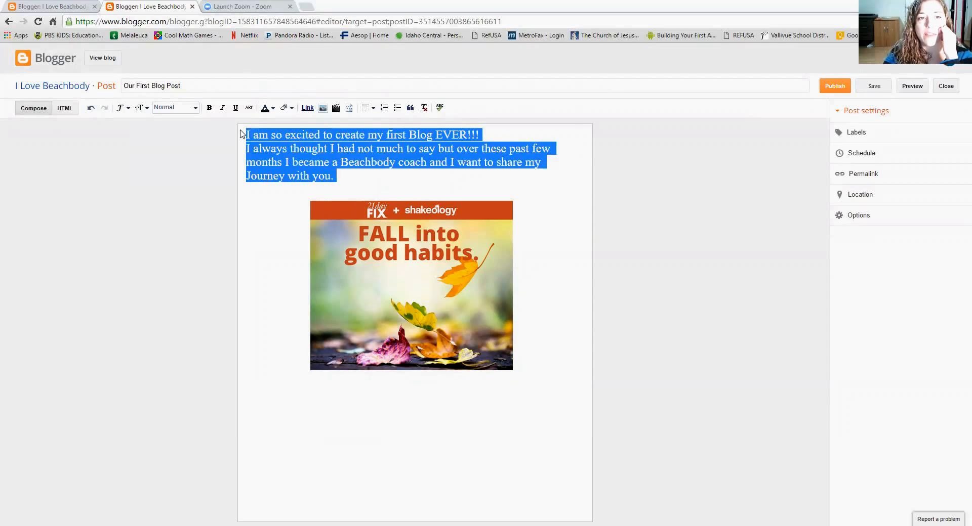
{"action": "left_click", "coordinate": [292, 108]}
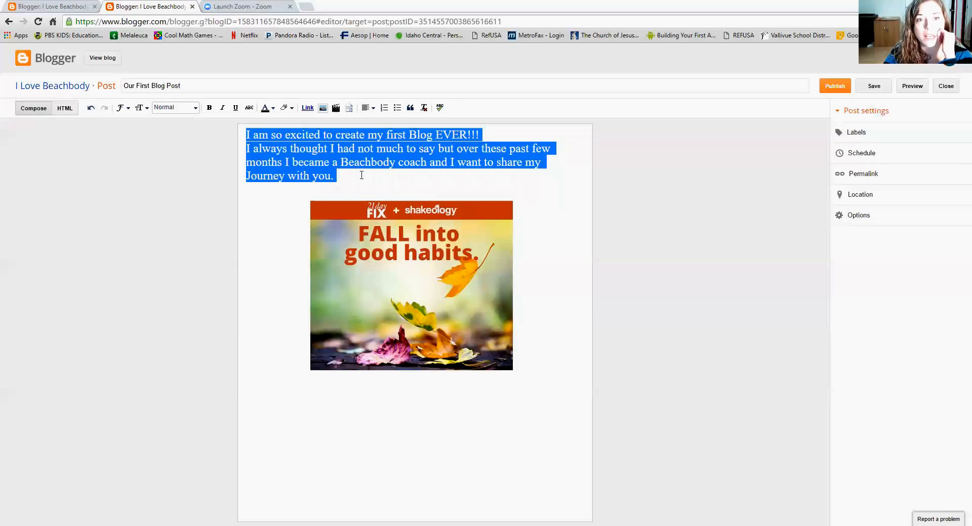
{"action": "left_click", "coordinate": [292, 109]}
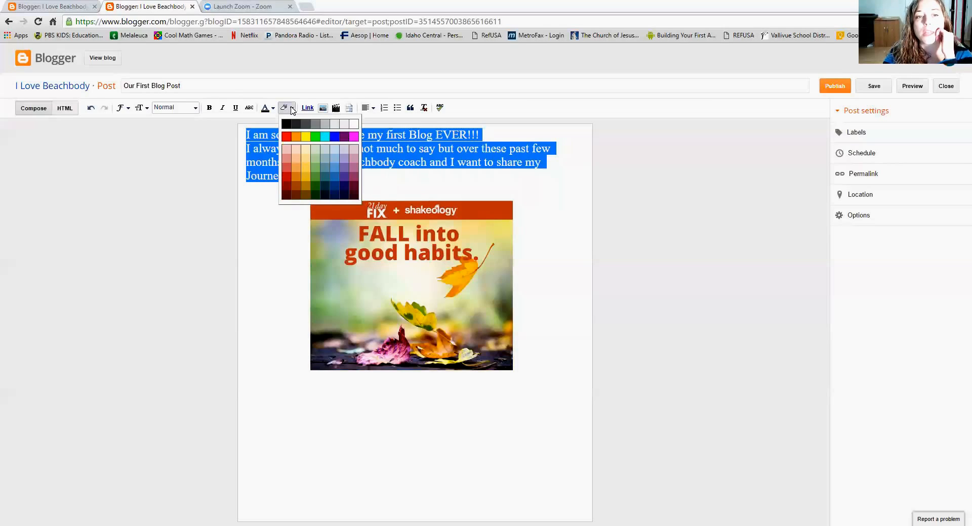
{"action": "left_click", "coordinate": [292, 110]}
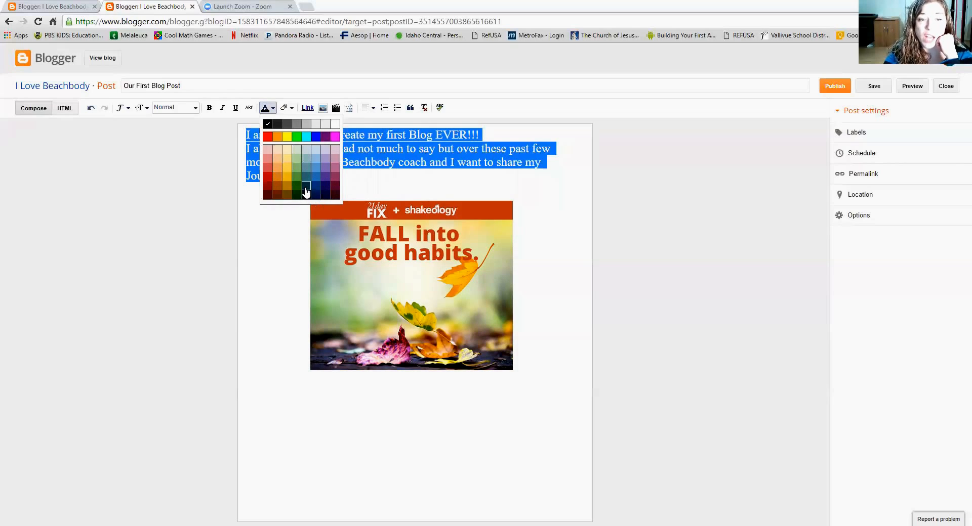
{"action": "left_click", "coordinate": [306, 190]}
{"action": "left_click", "coordinate": [374, 177]}
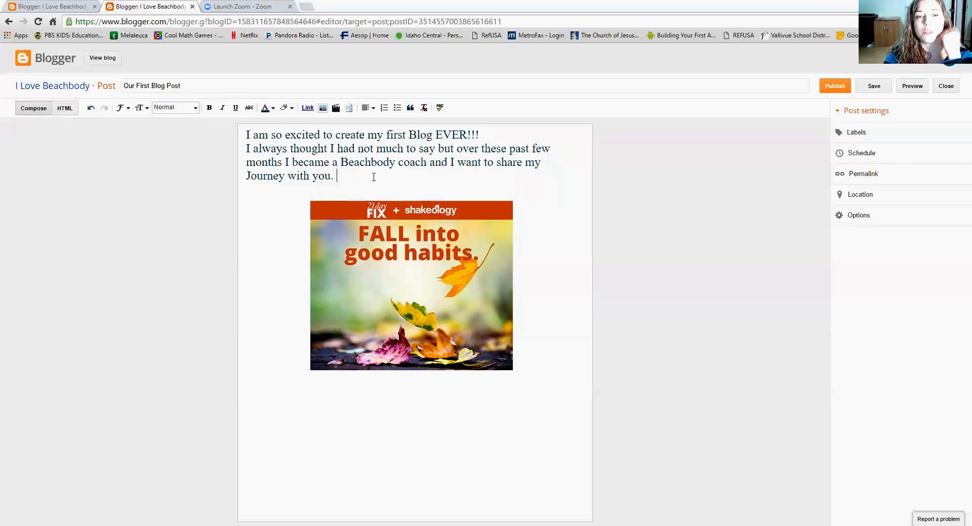
- Try center alignment on all the post text above the image and return it to left alignment
{"action": "left_click_drag", "start_coordinate": [338, 178], "coordinate": [241, 128]}
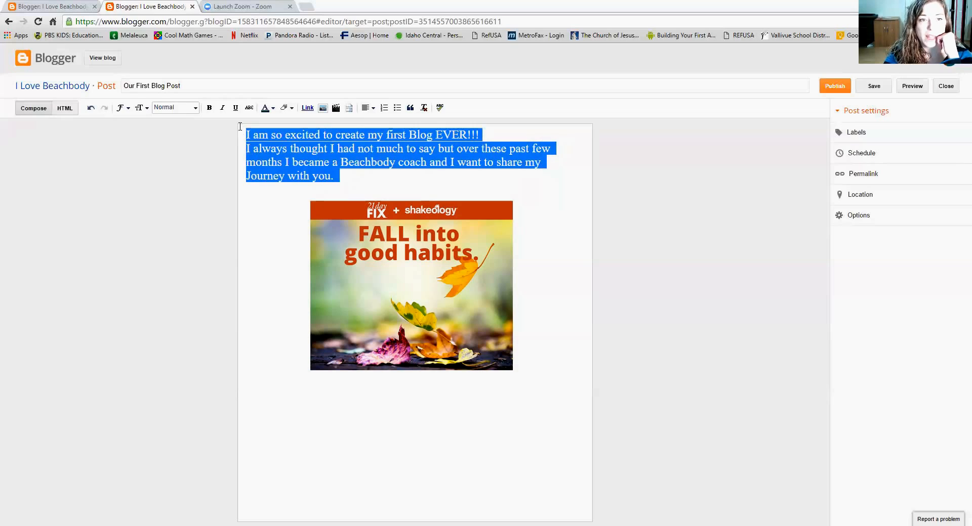
{"action": "left_click", "coordinate": [370, 108]}
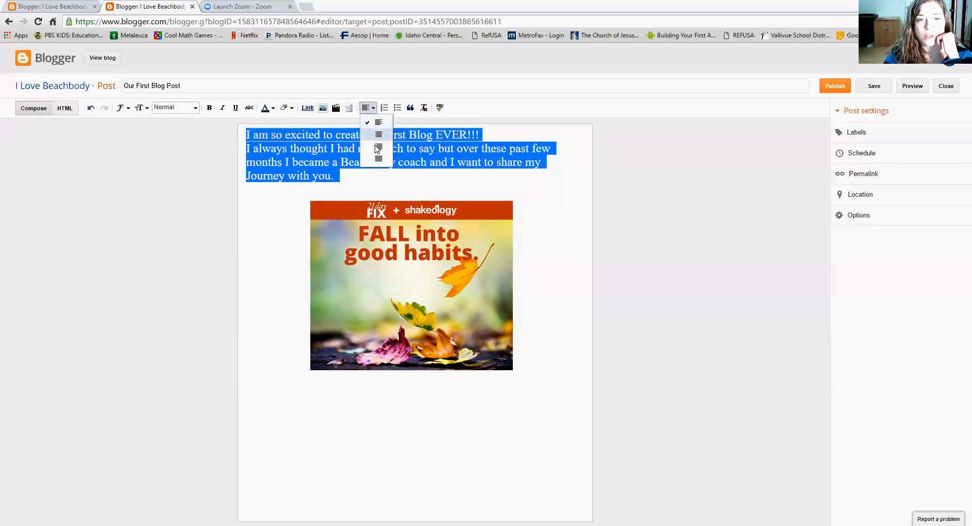
{"action": "left_click", "coordinate": [378, 135]}
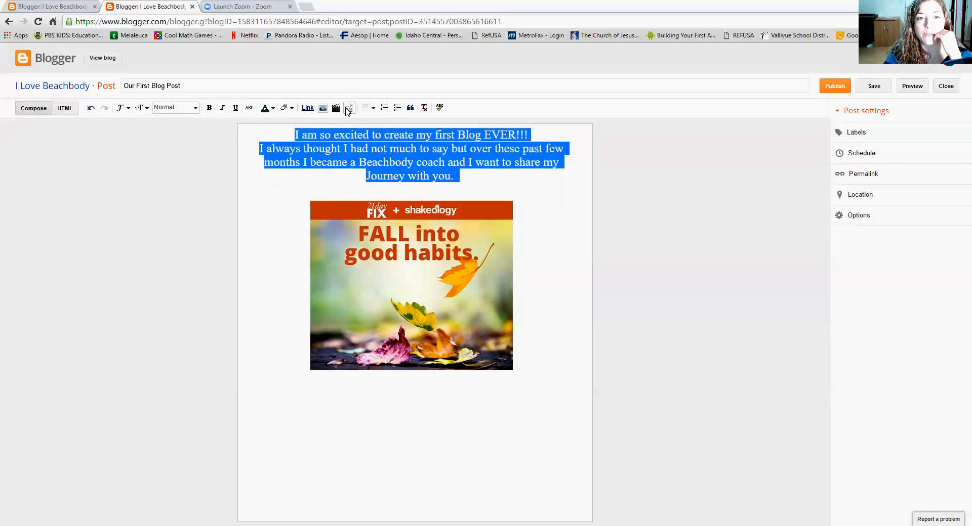
{"action": "left_click", "coordinate": [372, 110]}
{"action": "left_click", "coordinate": [375, 129]}
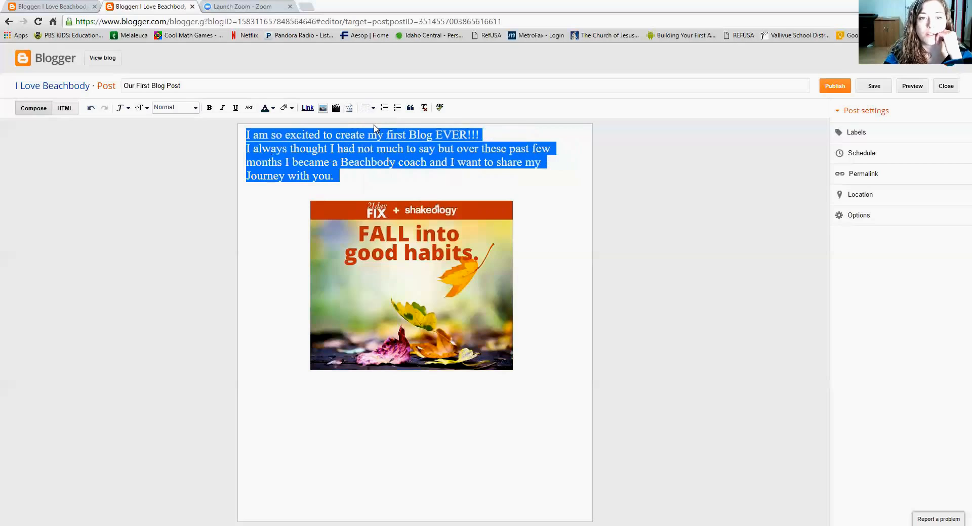
{"action": "left_click", "coordinate": [390, 186]}
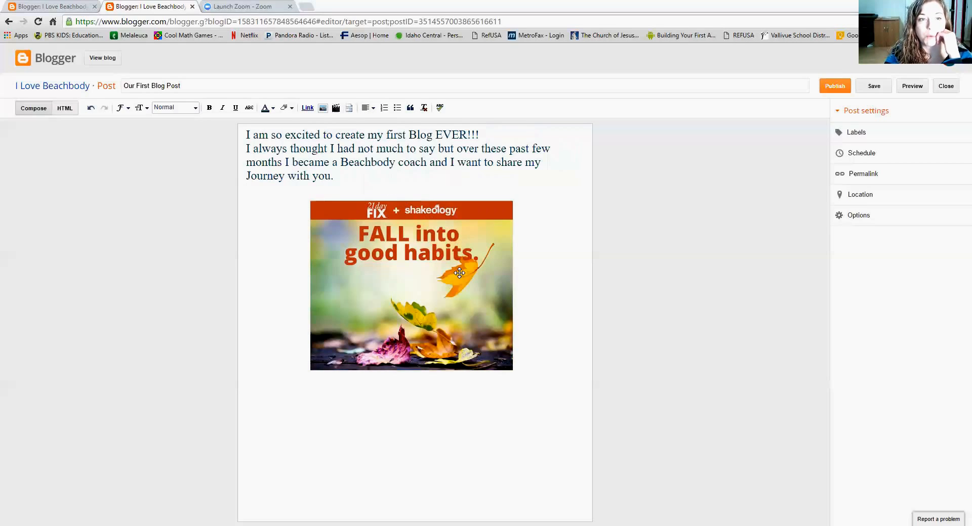
- Add the centered line "Find on Facebook" below the image
{"action": "left_click", "coordinate": [441, 405]}
{"action": "left_click", "coordinate": [535, 333]}
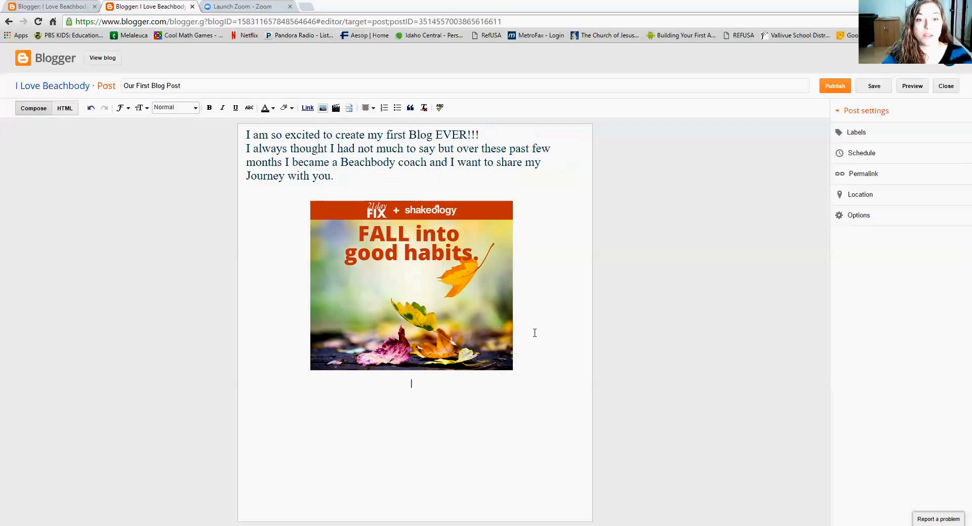
{"action": "type", "text": "Foll"}
{"action": "key", "text": "BackSpace"}
{"action": "key", "text": "BackSpace"}
{"action": "type", "text": "ind on"}
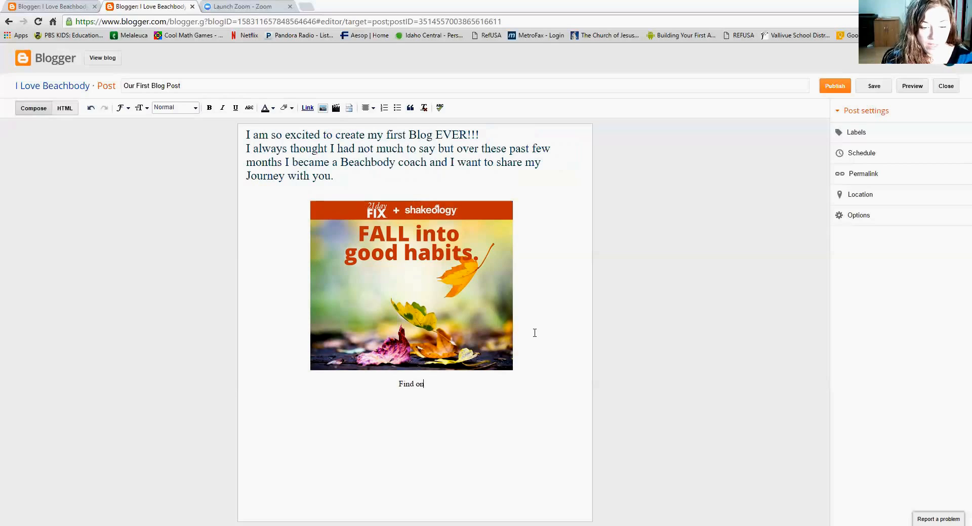
{"action": "type", "text": " Faceo"}
{"action": "key", "text": "BackSpace"}
{"action": "key", "text": "BackSpace"}
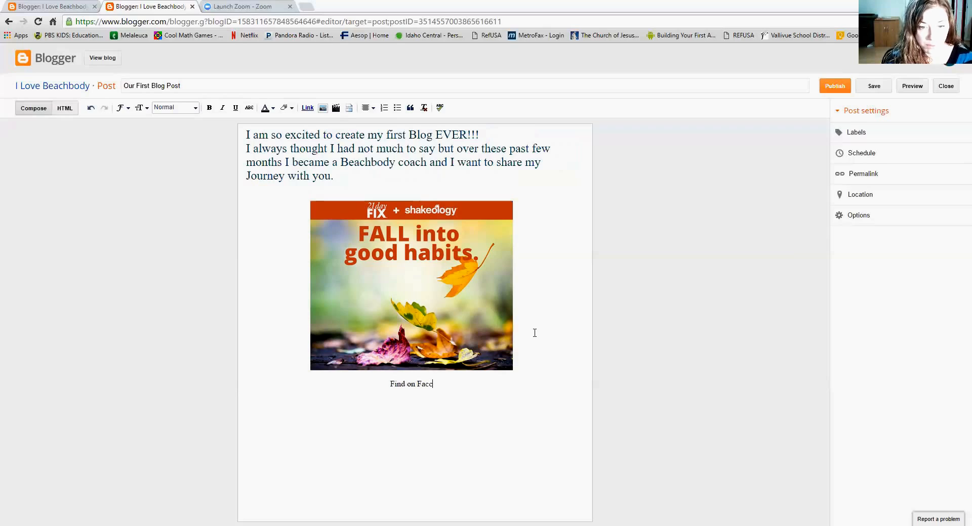
{"action": "type", "text": "ebook"}
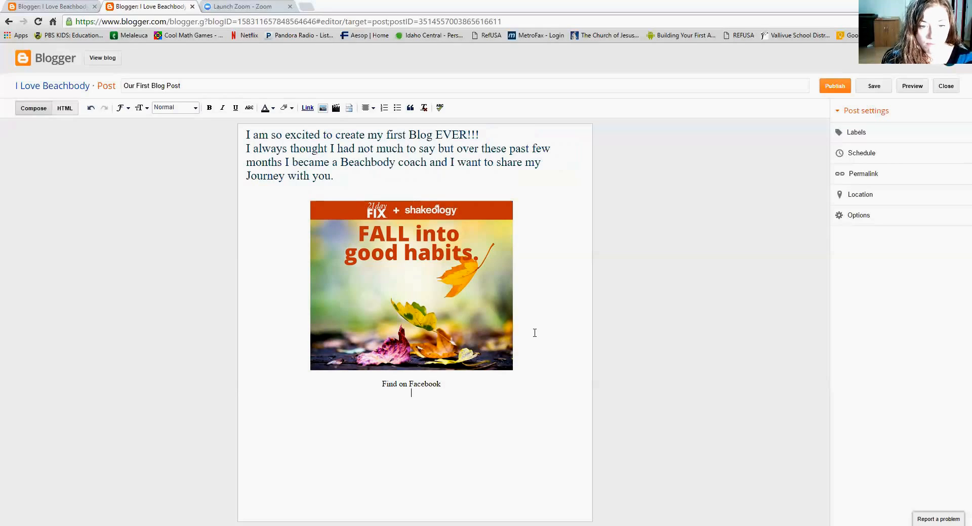
- Add the line "Or Visit my Website Here" beneath "Find on Facebook", leaving a blank line between them
{"action": "key", "text": "Return"}
{"action": "type", "text": "Or "}
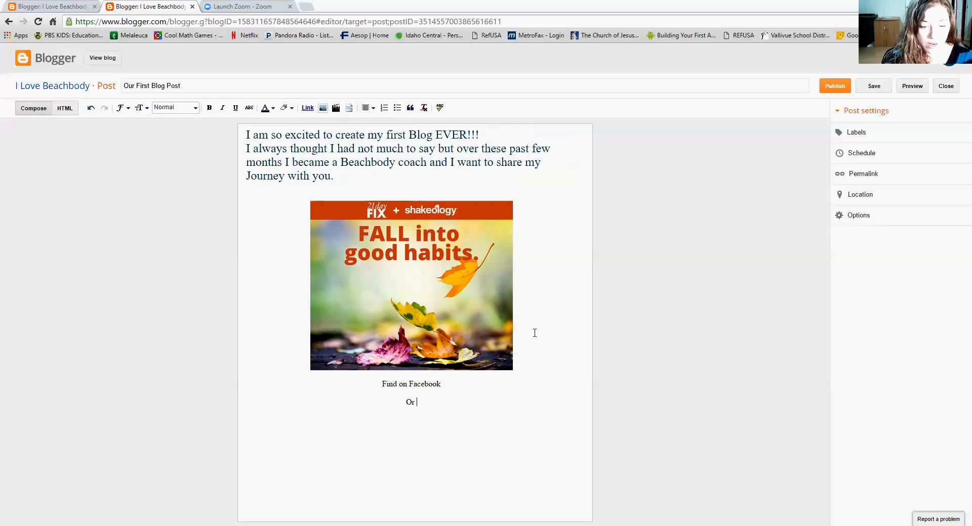
{"action": "type", "text": "visit"}
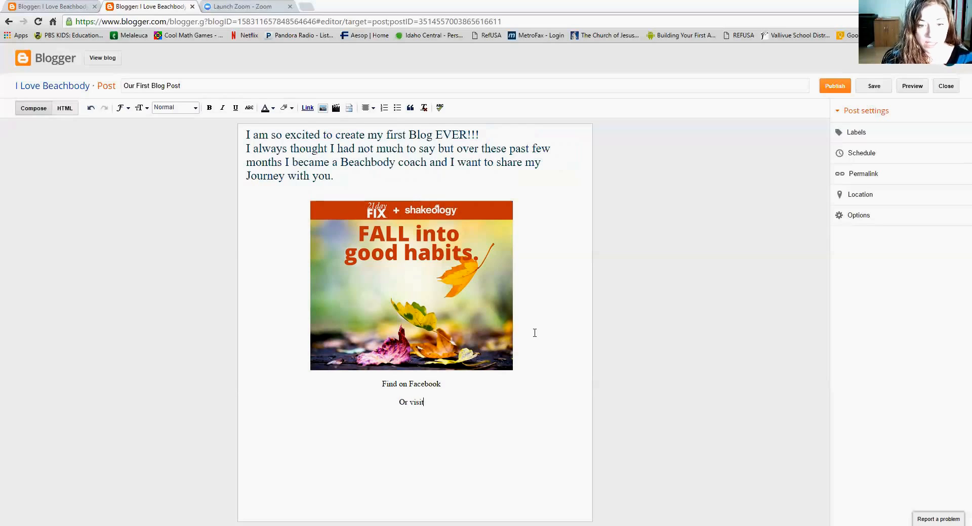
{"action": "key", "text": "BackSpace"}
{"action": "key", "text": "BackSpace"}
{"action": "key", "text": "BackSpace"}
{"action": "key", "text": "BackSpace"}
{"action": "key", "text": "BackSpace"}
{"action": "type", "text": "Vi"}
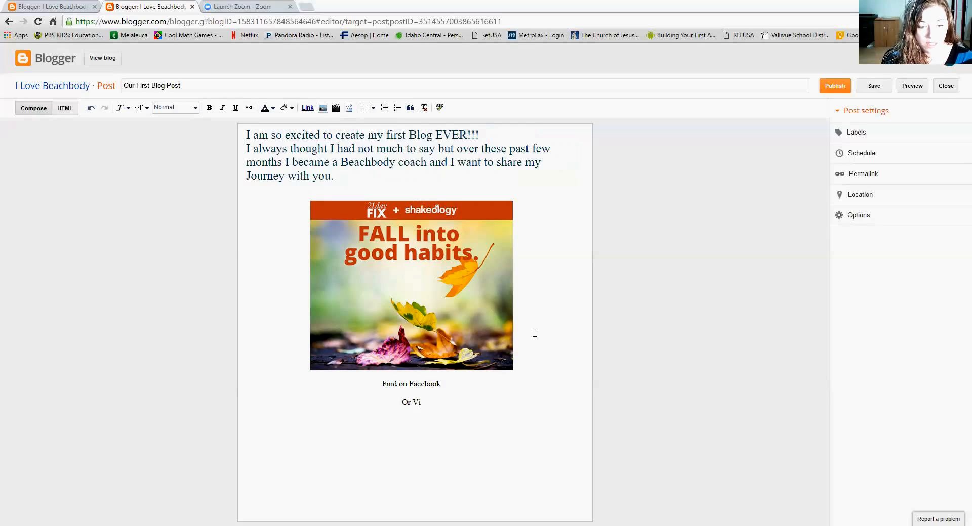
{"action": "type", "text": "sit my We"}
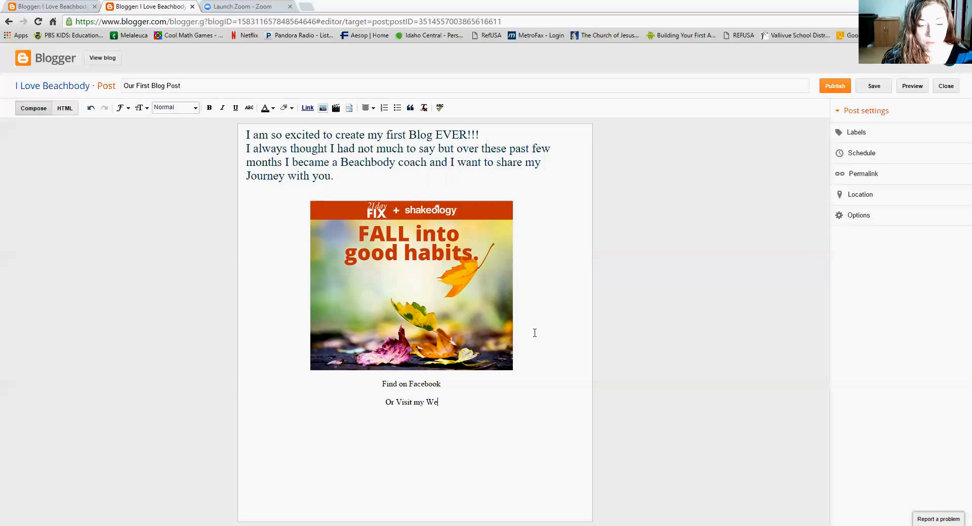
{"action": "type", "text": "bsite Here"}
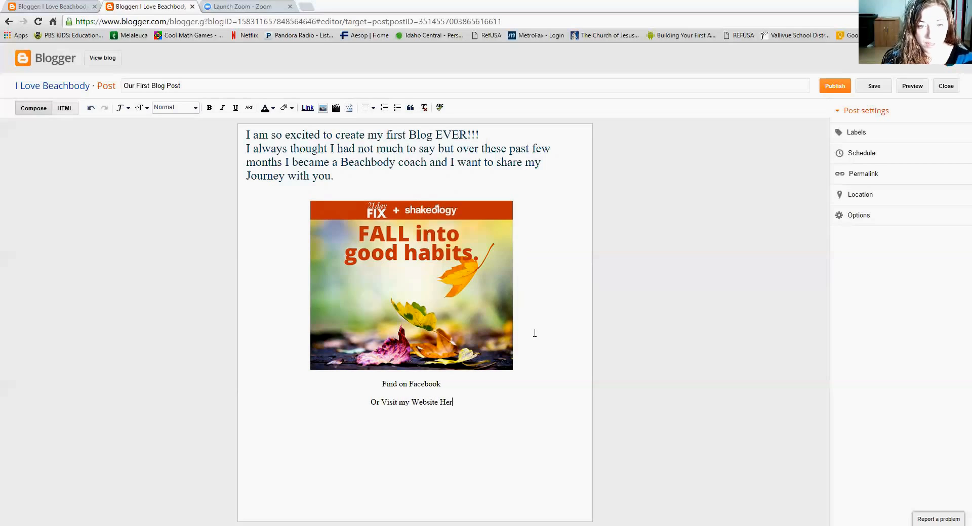
- Capitalize "My" in the website line and move "Visit My Website Here" below "Or", separated by a blank line
{"action": "left_click", "coordinate": [403, 402]}
{"action": "key", "text": "BackSpace"}
{"action": "type", "text": "M"}
{"action": "left_click", "coordinate": [380, 396]}
{"action": "key", "text": "Return"}
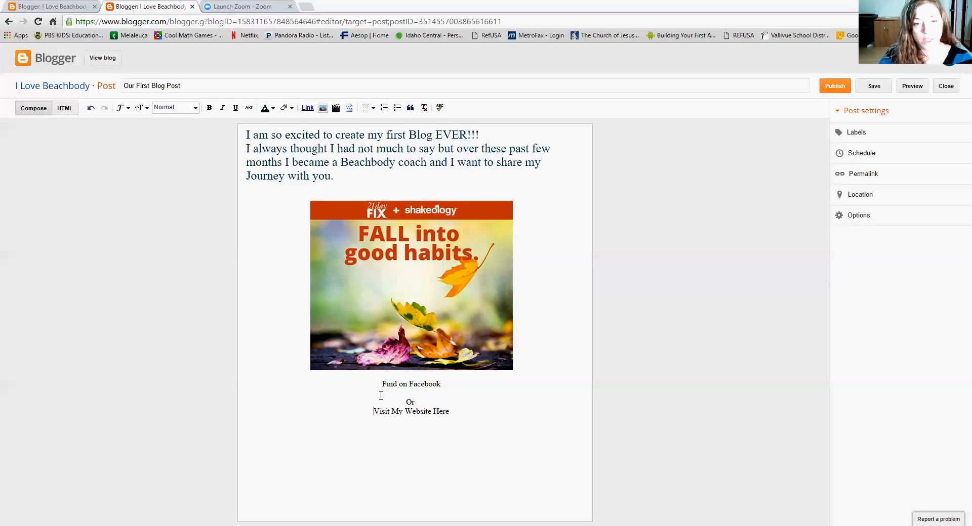
{"action": "key", "text": "Return"}
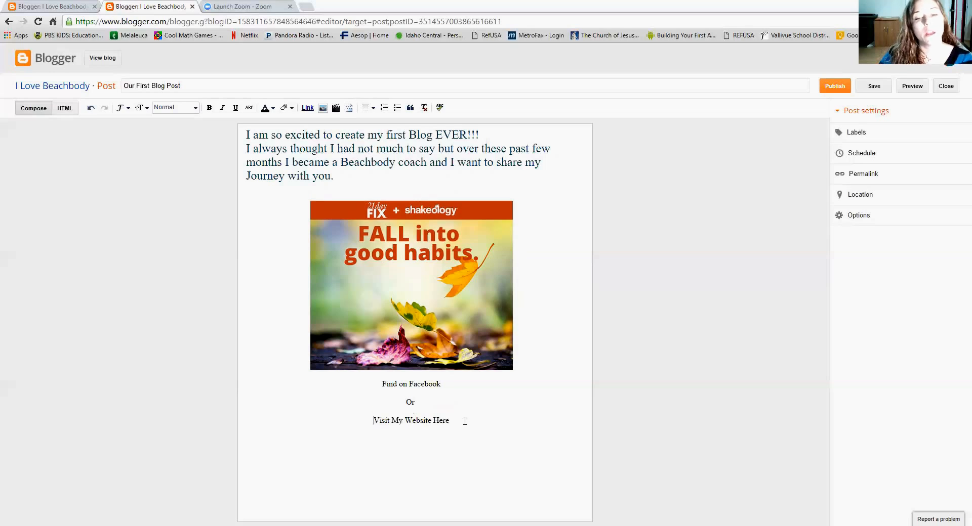
- Link the text "Find on Facebook" to the author's Facebook profile address, testing the link before applying it
{"action": "left_click_drag", "start_coordinate": [449, 421], "coordinate": [357, 399]}
{"action": "left_click", "coordinate": [456, 385]}
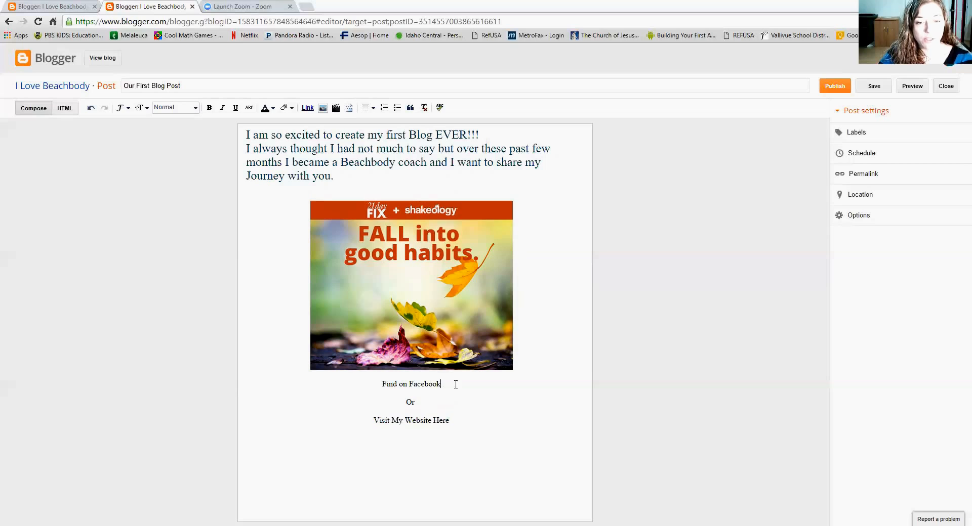
{"action": "left_click_drag", "start_coordinate": [442, 384], "coordinate": [381, 384]}
{"action": "left_click", "coordinate": [307, 108]}
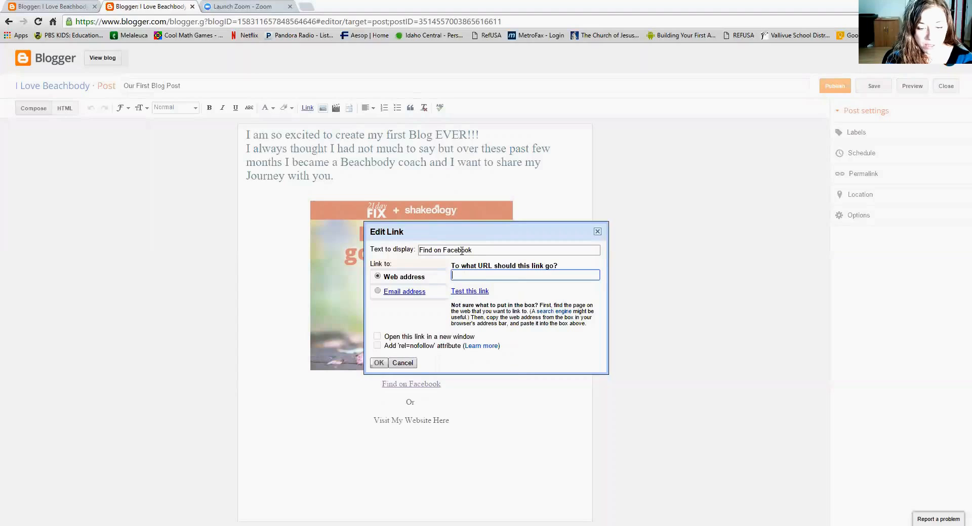
{"action": "type", "text": "www.fa"}
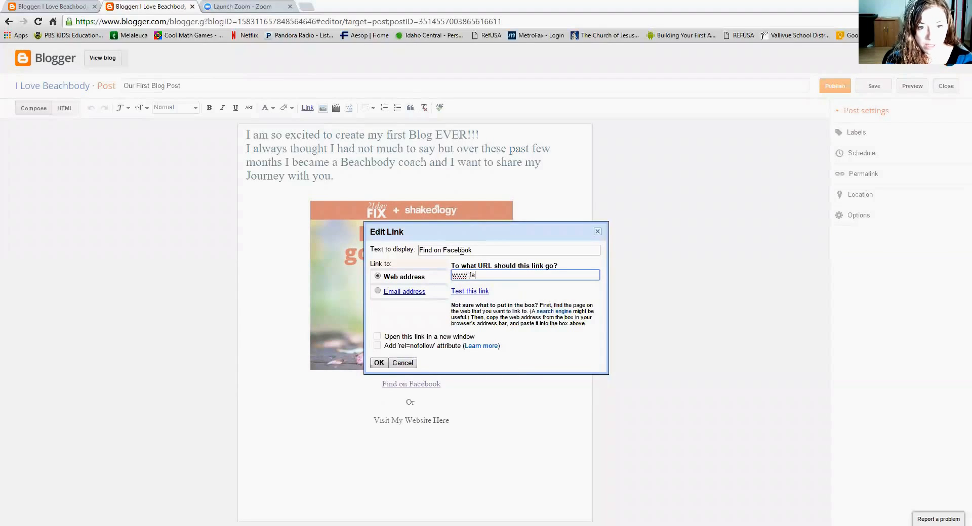
{"action": "type", "text": "cebook"}
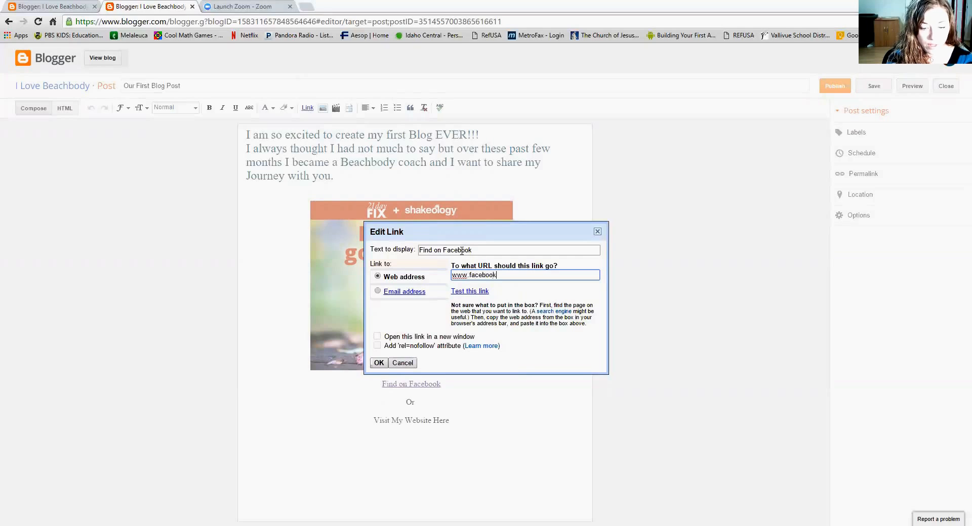
{"action": "type", "text": ".com/sherin"}
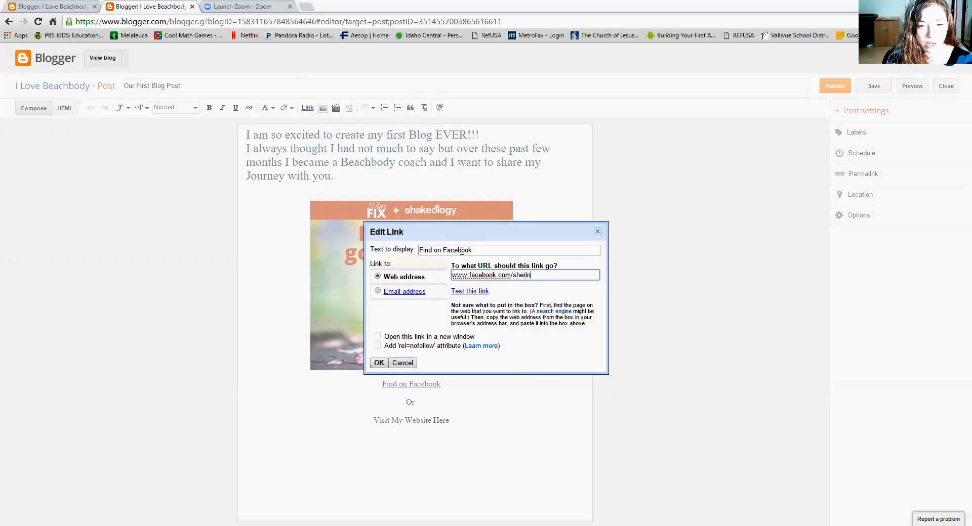
{"action": "type", "text": " star"}
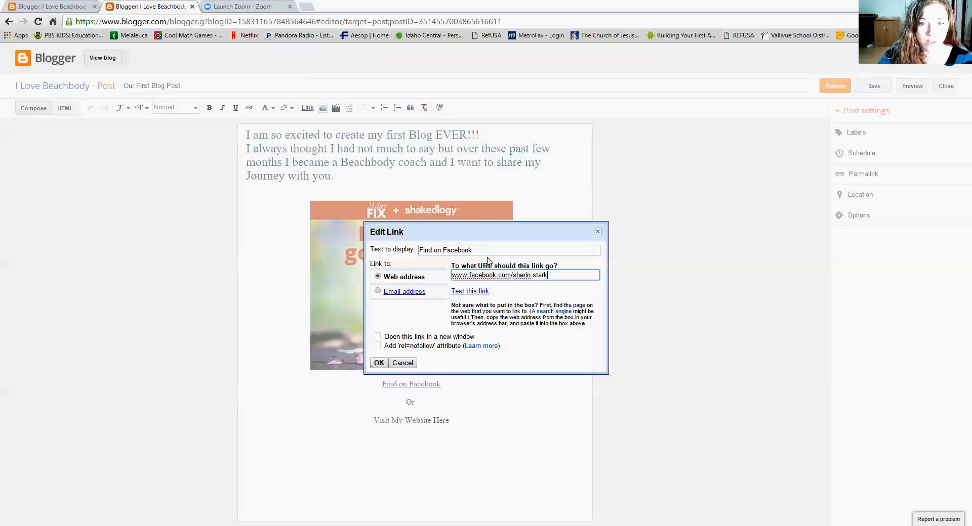
{"action": "left_click", "coordinate": [466, 294]}
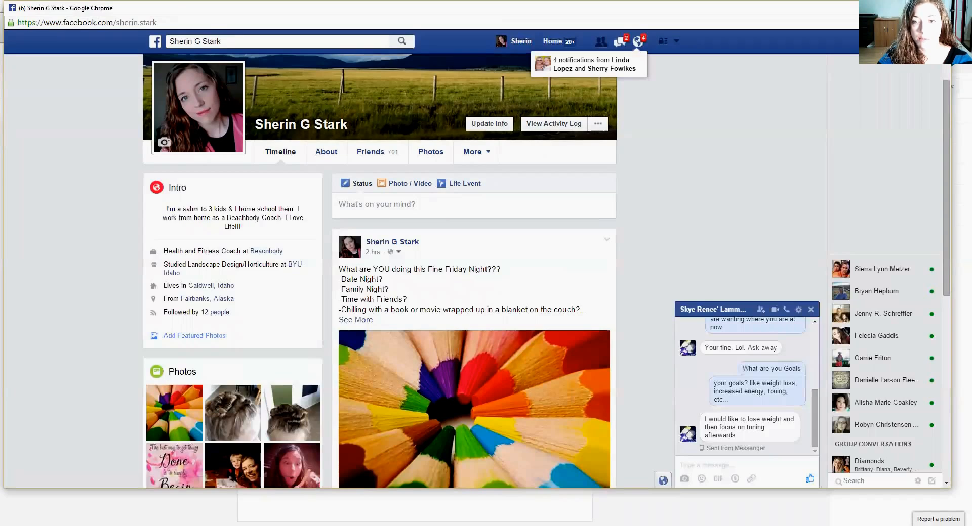
{"action": "left_click", "coordinate": [939, 7]}
{"action": "left_click", "coordinate": [383, 363]}
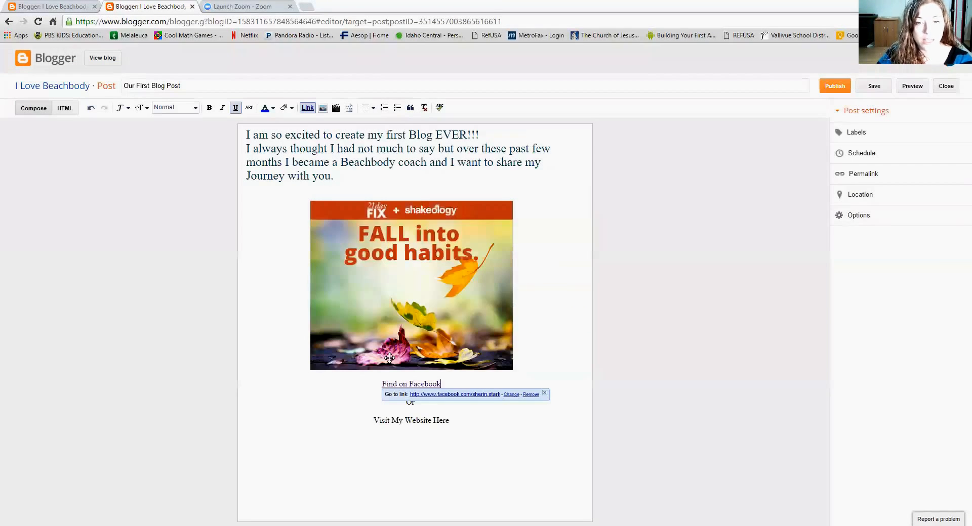
{"action": "left_click_drag", "start_coordinate": [450, 421], "coordinate": [361, 436]}
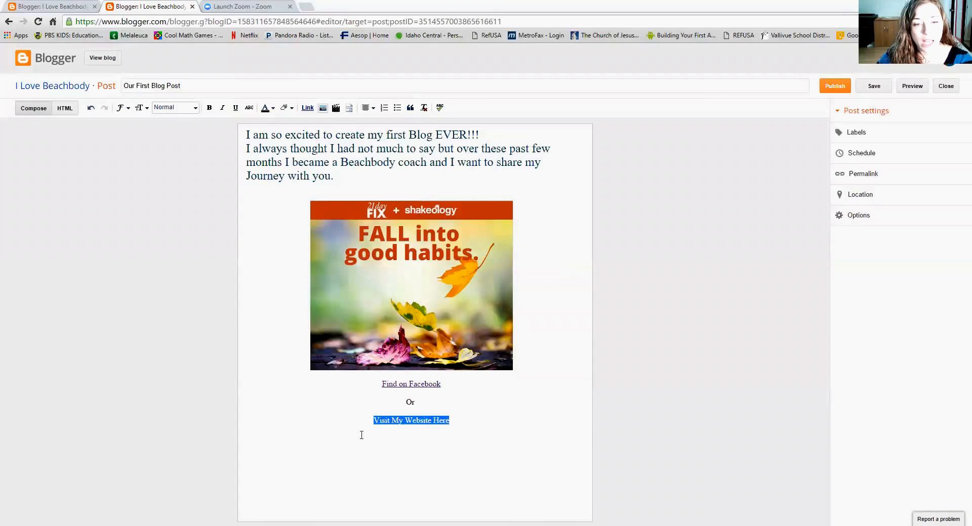
{"action": "left_click", "coordinate": [307, 108]}
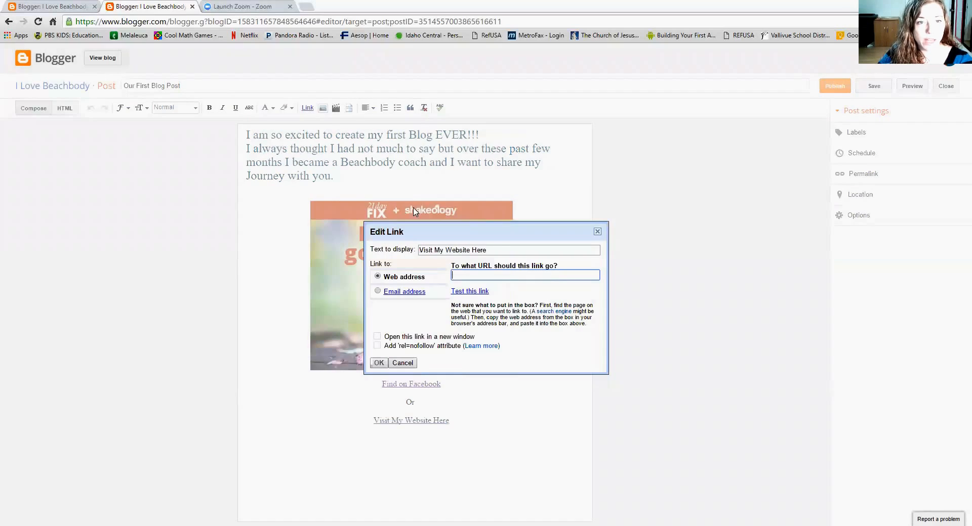
{"action": "type", "text": "www"}
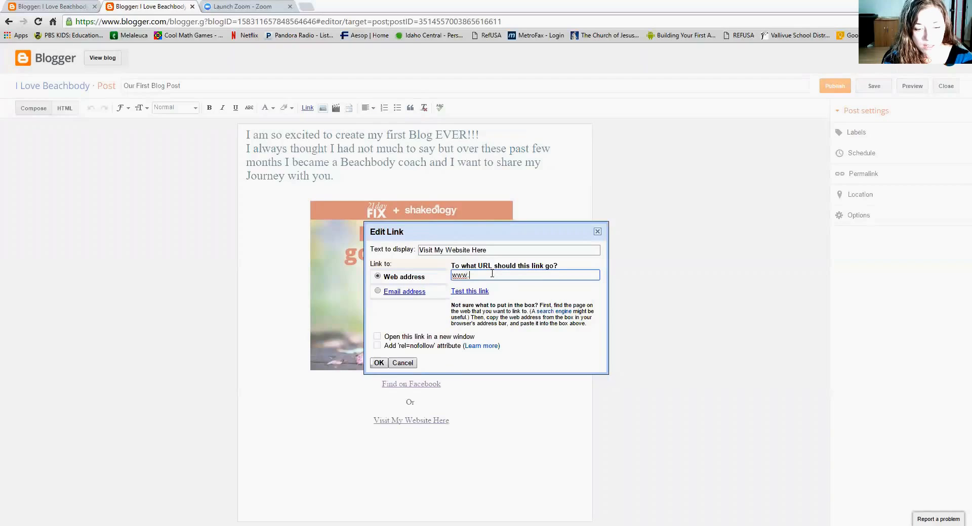
{"action": "type", "text": ".beachbodycoach "}
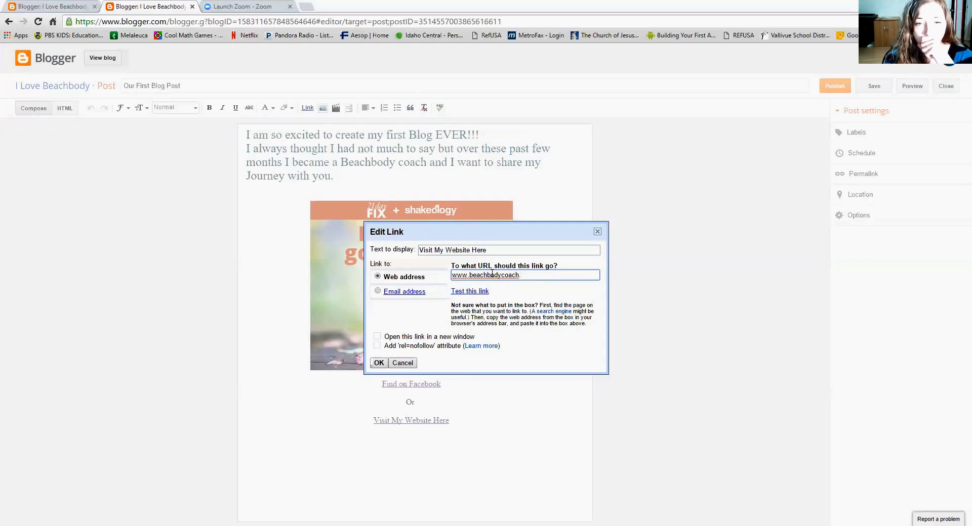
{"action": "type", "text": "com/shering"}
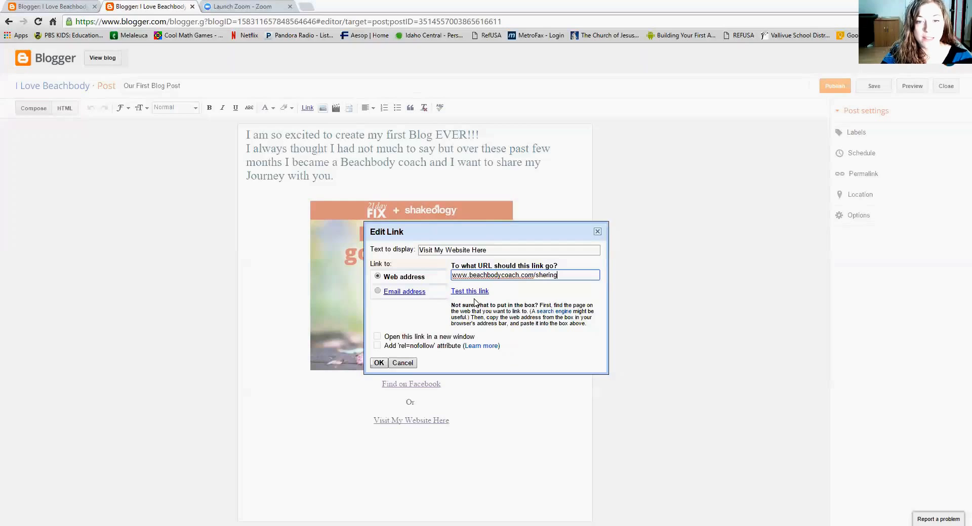
{"action": "left_click", "coordinate": [379, 362]}
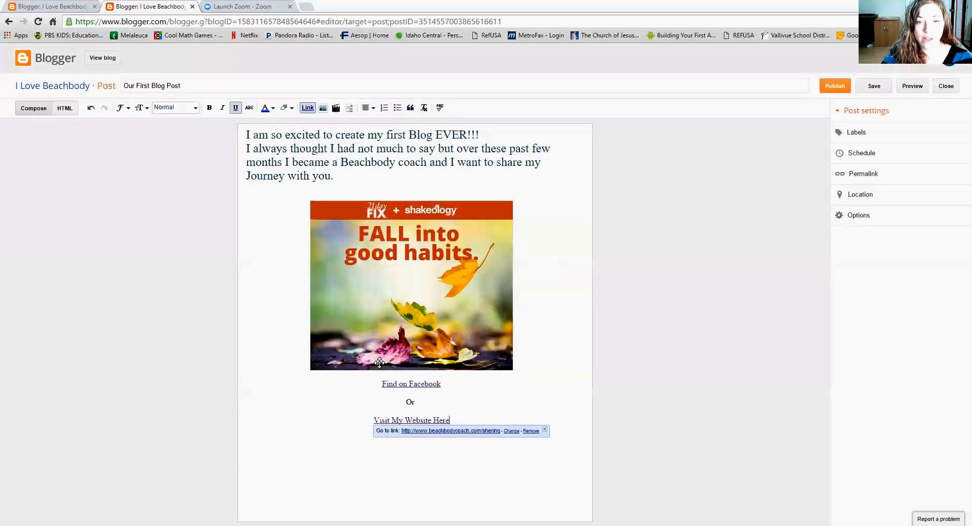
{"action": "left_click", "coordinate": [494, 460]}
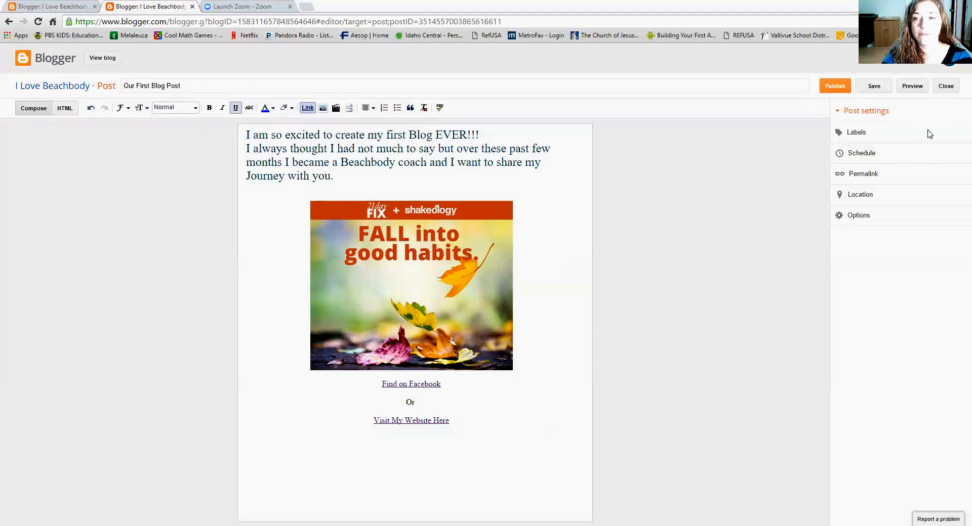
- Publish the post without sharing it on Google+
{"action": "left_click", "coordinate": [844, 82]}
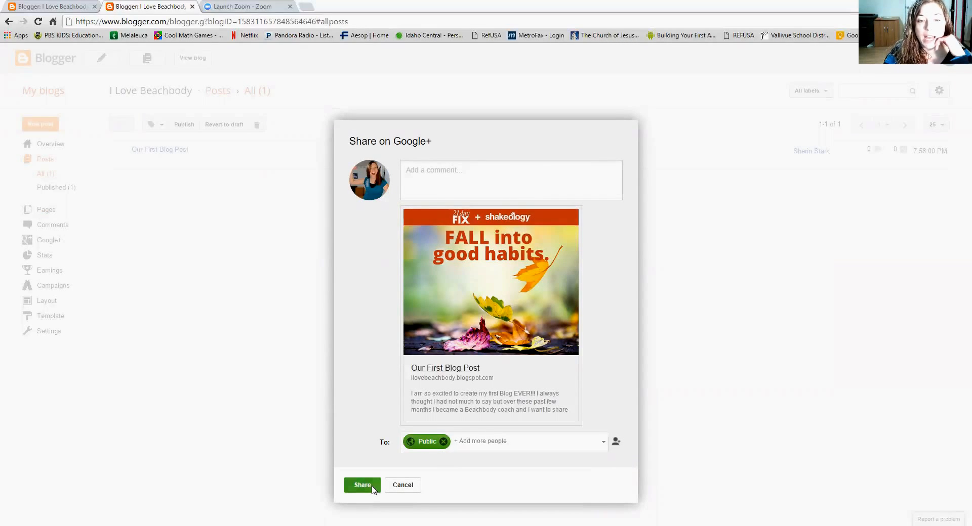
{"action": "left_click", "coordinate": [402, 487]}
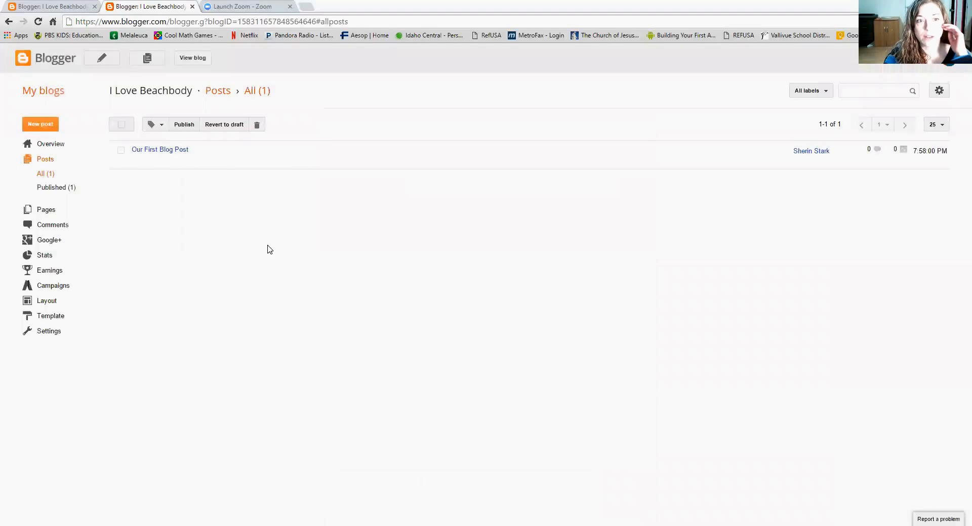
- View the published "Our First Blog Post" on the live blog and check its layout down to the comment area
{"action": "left_click", "coordinate": [156, 161]}
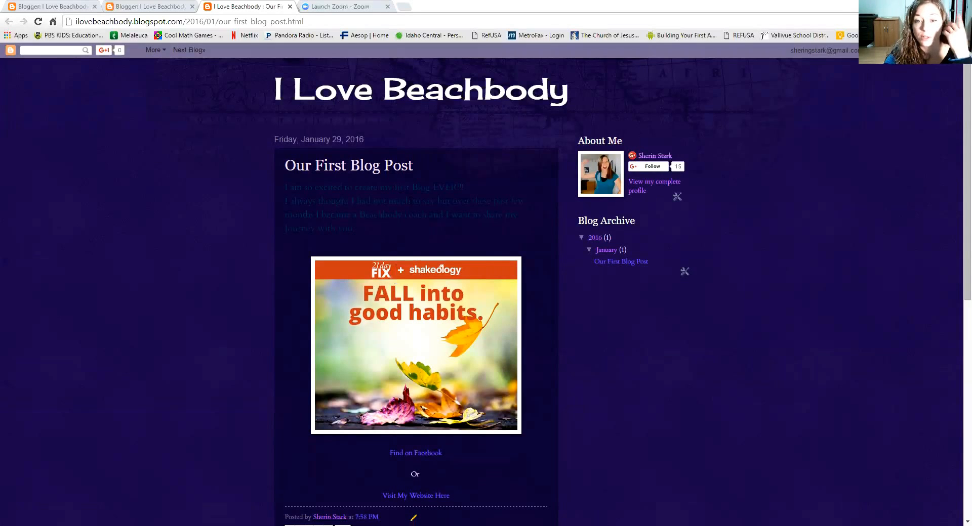
{"action": "scroll", "coordinate": [434, 260], "scroll_direction": "down", "scroll_amount": 4}
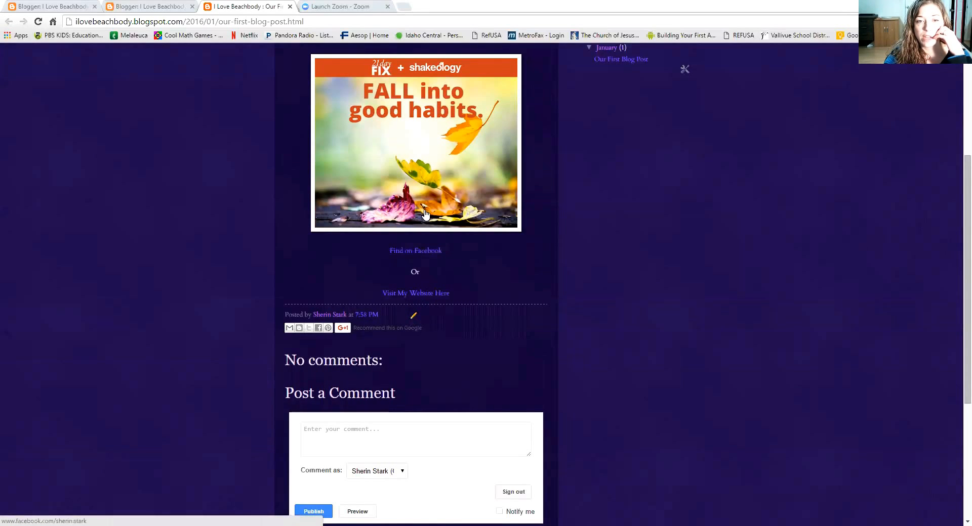
- Reopen the published post for editing, change the text colour of its introductory paragraph, and update the post
{"action": "left_click", "coordinate": [413, 318]}
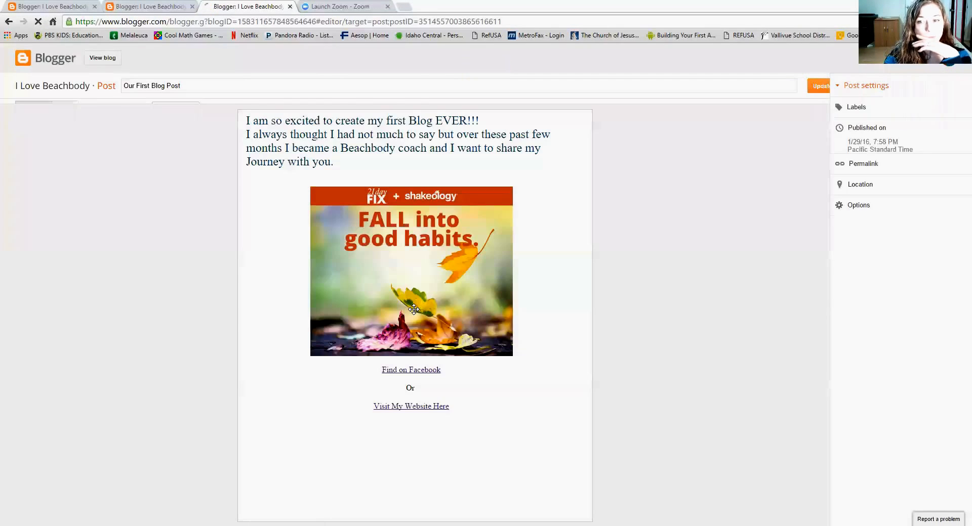
{"action": "left_click_drag", "start_coordinate": [344, 179], "coordinate": [246, 133]}
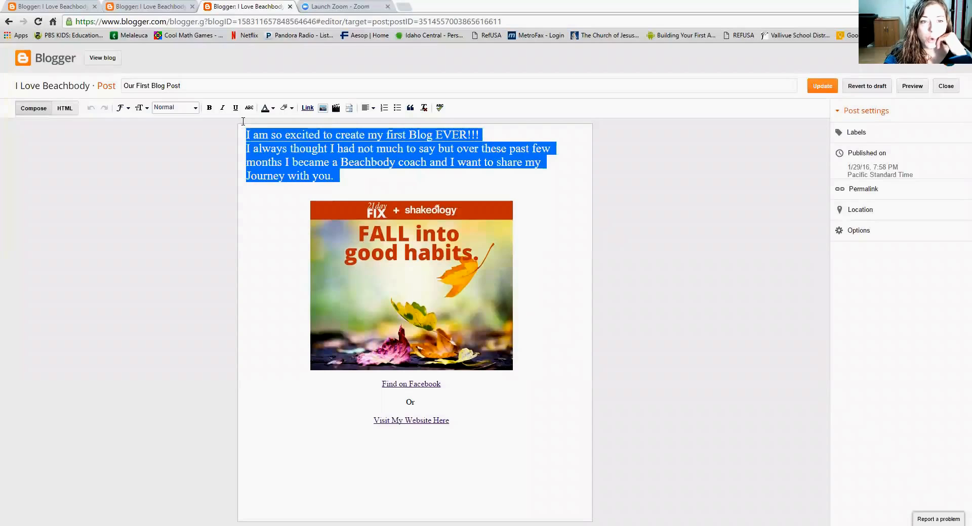
{"action": "left_click", "coordinate": [266, 107]}
{"action": "left_click", "coordinate": [307, 178]}
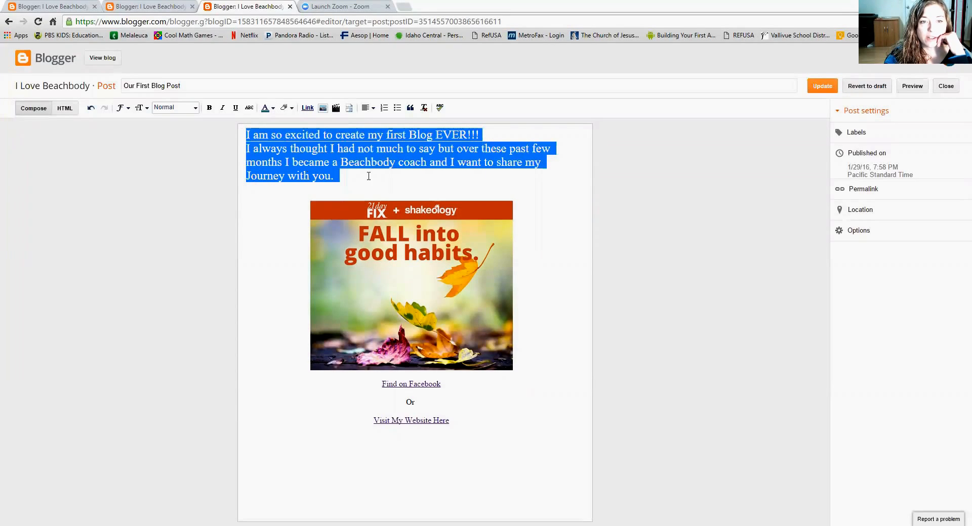
{"action": "left_click", "coordinate": [821, 86]}
- View the updated "Our First Blog Post" on the live blog to check the recoloured text, and close that page when done
{"action": "mouse_move", "coordinate": [184, 154]}
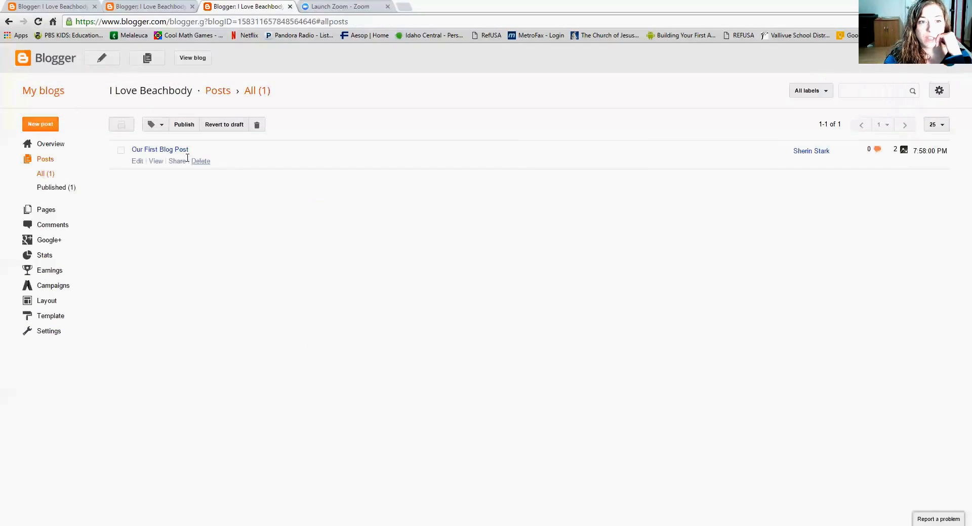
{"action": "left_click", "coordinate": [157, 165]}
{"action": "scroll", "coordinate": [542, 358], "scroll_direction": "down", "scroll_amount": 1}
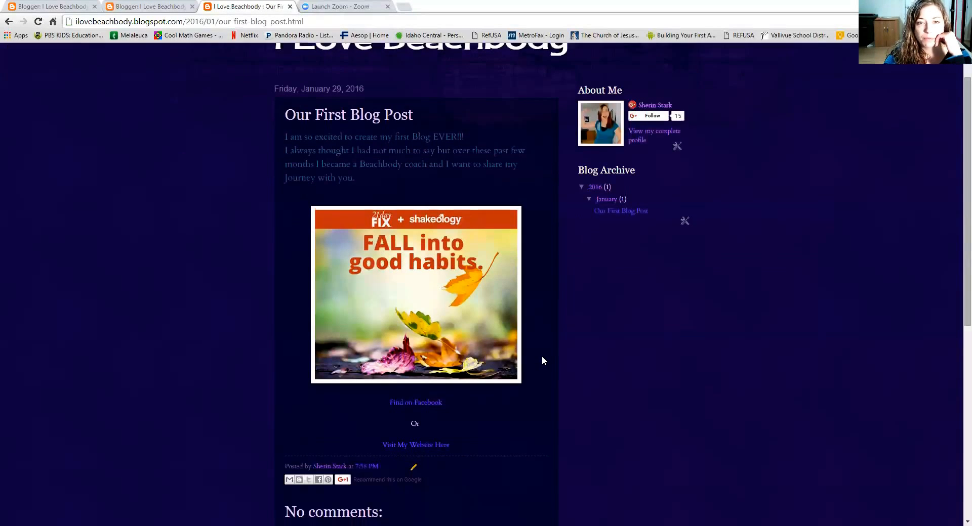
{"action": "scroll", "coordinate": [542, 361], "scroll_direction": "up", "scroll_amount": 1}
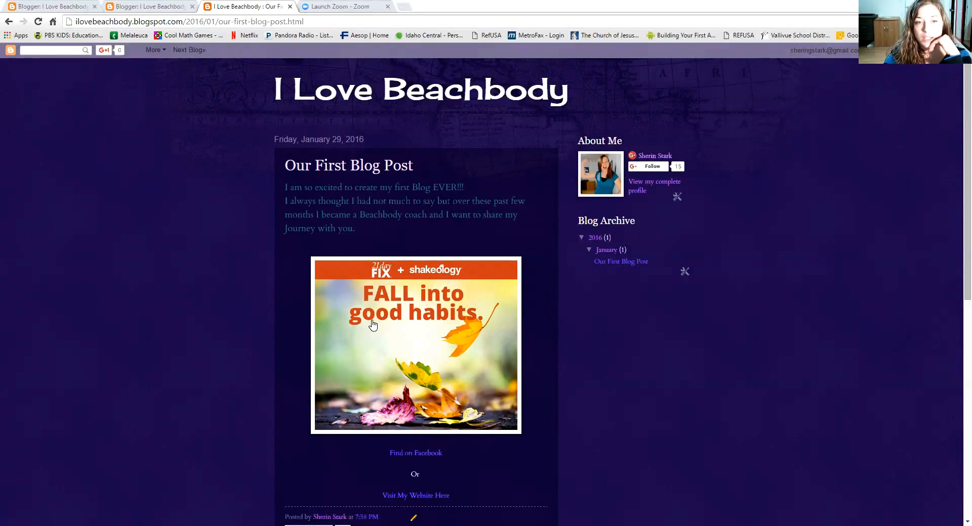
{"action": "scroll", "coordinate": [539, 464], "scroll_direction": "down", "scroll_amount": 5}
{"action": "scroll", "coordinate": [538, 466], "scroll_direction": "up", "scroll_amount": 5}
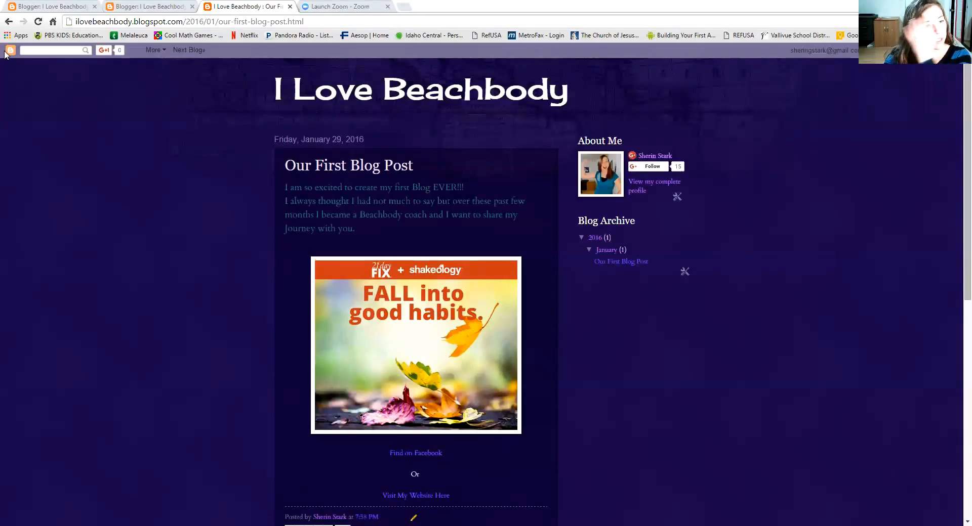
{"action": "left_click", "coordinate": [290, 6]}
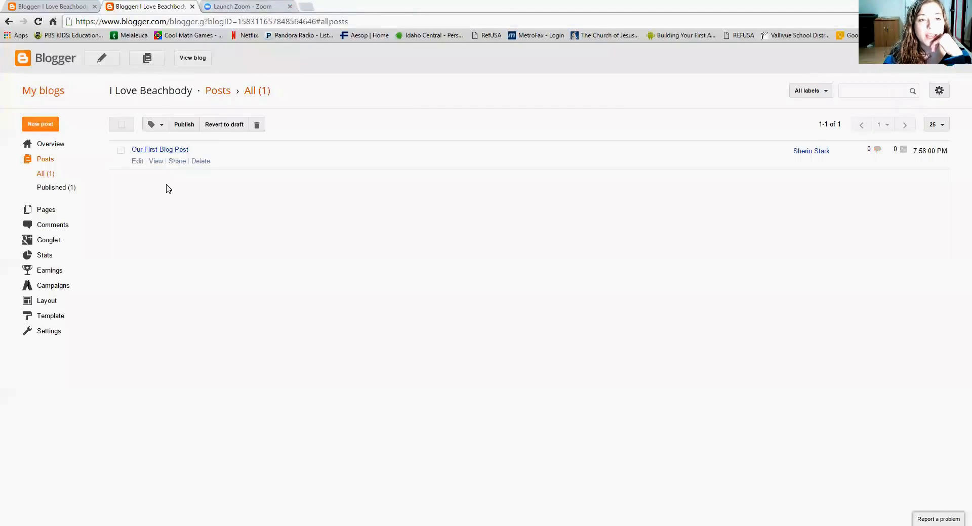
- From the blog overview's detailed pageview stats, set Blogger to "Don't track my pageviews" and save the preference
{"action": "left_click", "coordinate": [48, 145]}
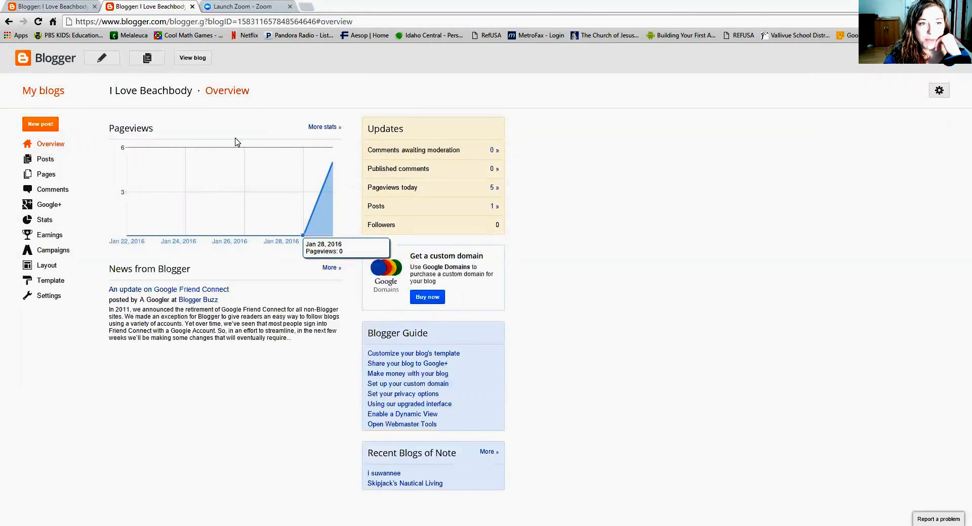
{"action": "left_click", "coordinate": [333, 128]}
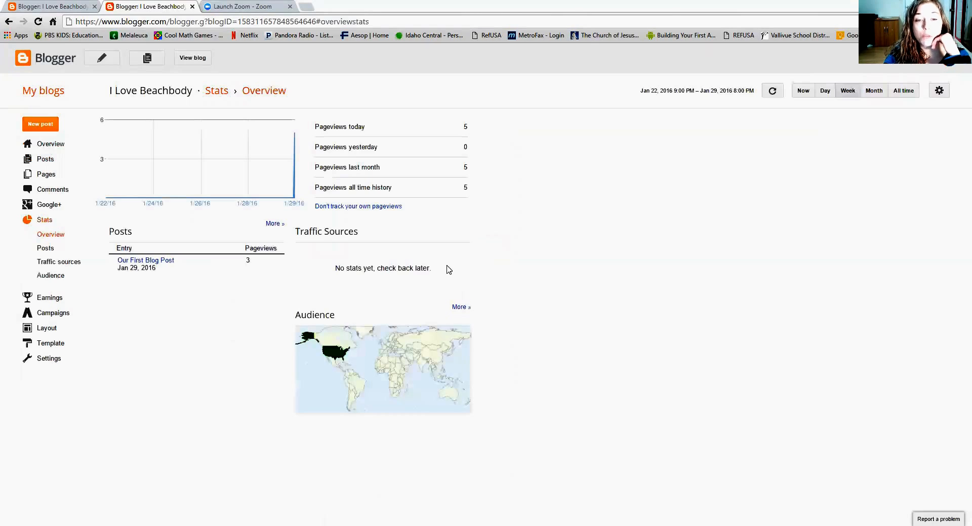
{"action": "left_click", "coordinate": [333, 207]}
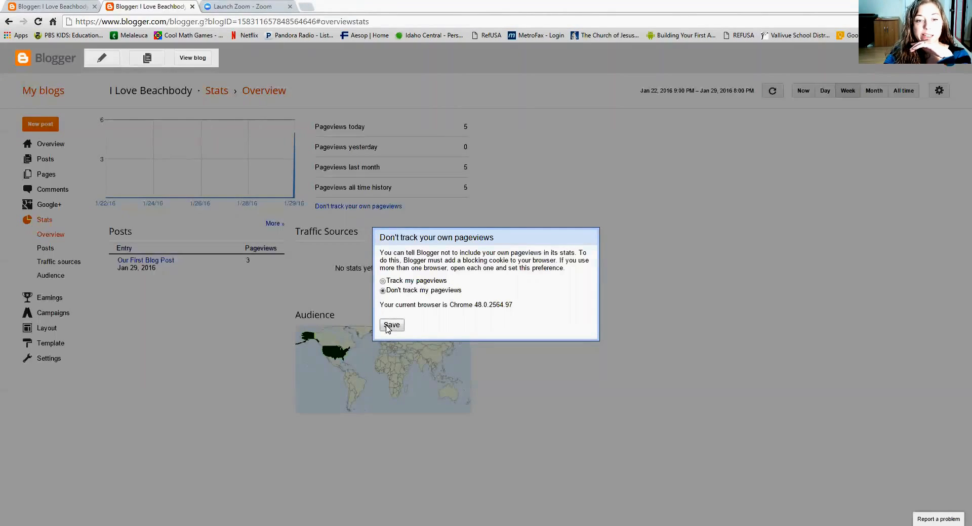
{"action": "left_click", "coordinate": [391, 325]}
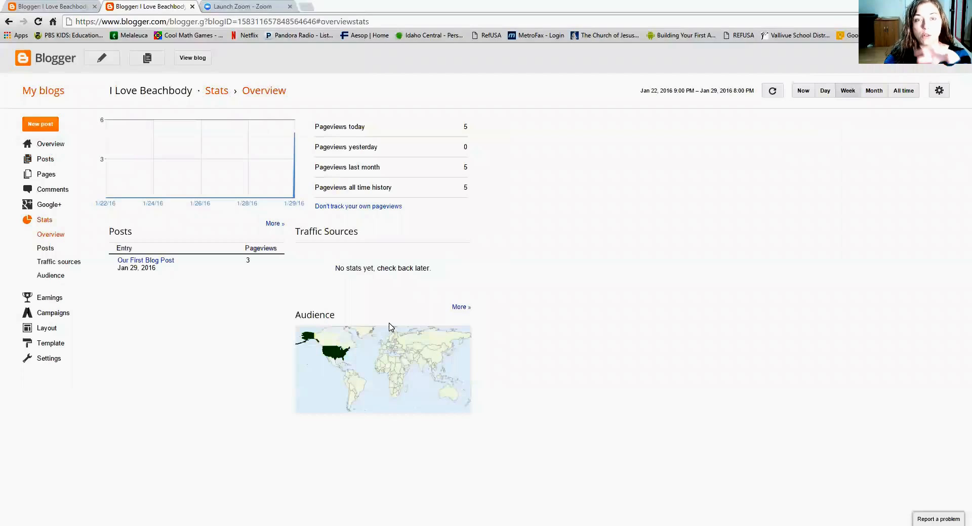